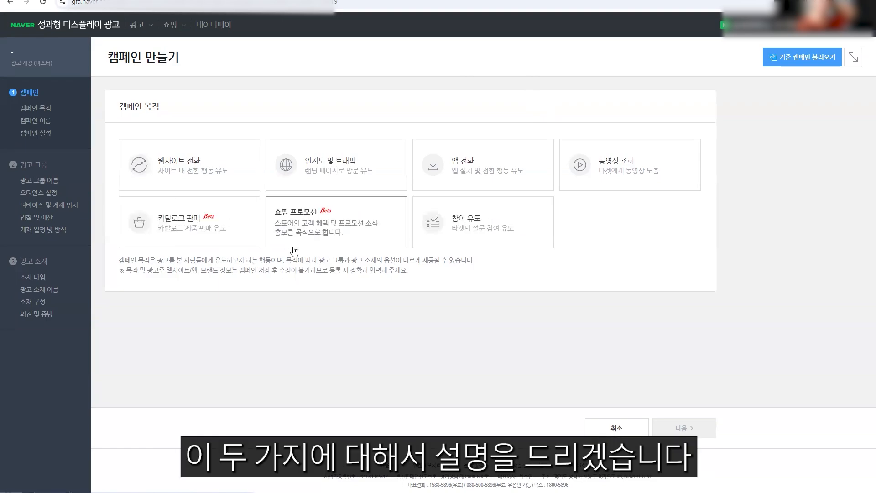
# Choose 카탈로그 판매 as the campaign objective and look through the campaign name and settings fields.
pyautogui.click(197, 235)
pyautogui.scroll(-4, 159, 226)
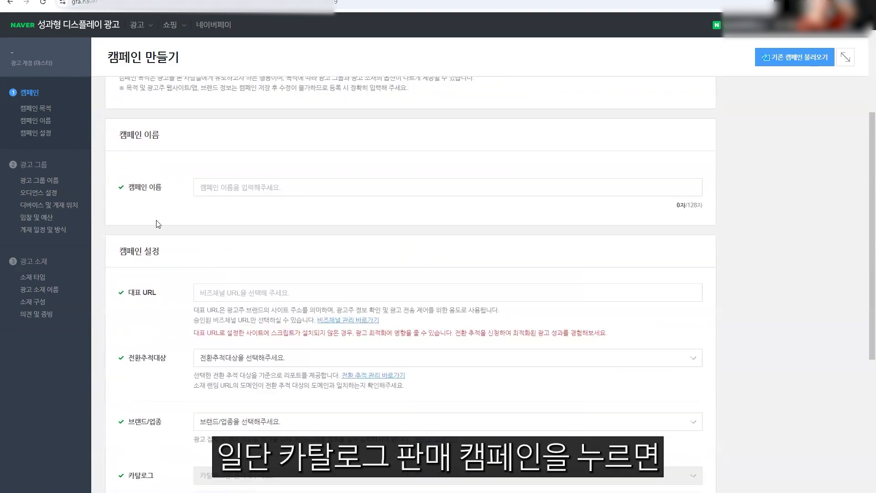
pyautogui.scroll(-1, 173, 138)
pyautogui.scroll(-1, 166, 279)
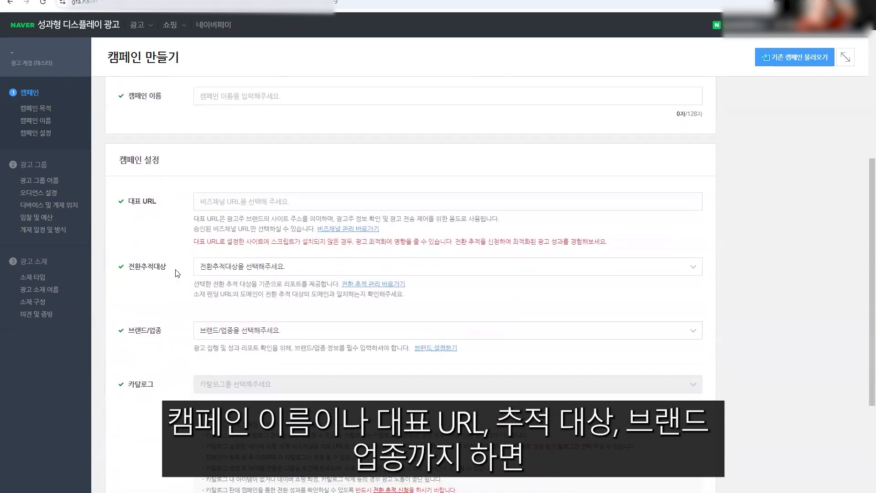
pyautogui.scroll(-2, 139, 340)
pyautogui.scroll(-1, 140, 306)
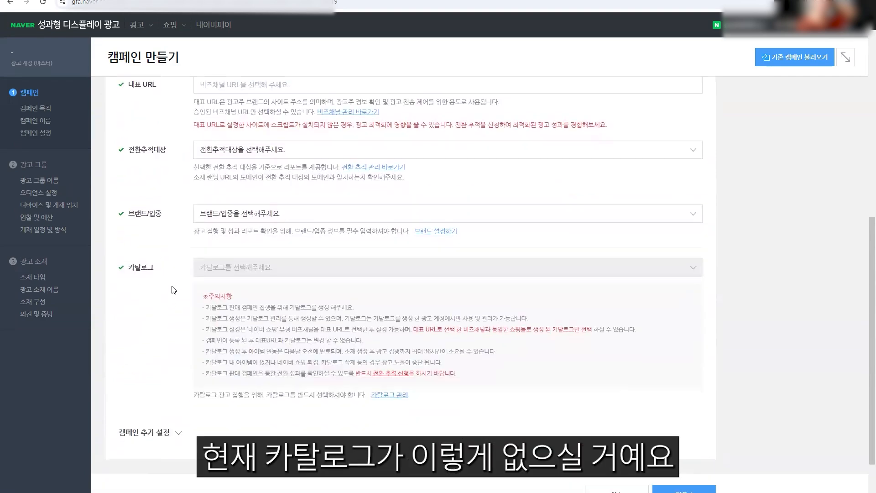
# Examine the 카탈로그 setting's cautions on catalog creation, linking and conversion tracking, along with the other required campaign settings.
pyautogui.moveTo(182, 236); pyautogui.dragTo(470, 359)
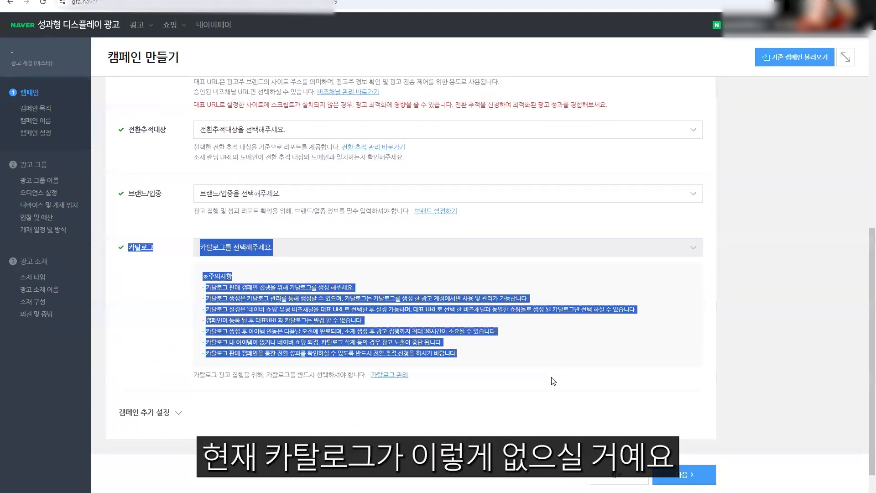
pyautogui.click(202, 274)
pyautogui.moveTo(202, 274); pyautogui.dragTo(246, 278)
pyautogui.click(264, 274)
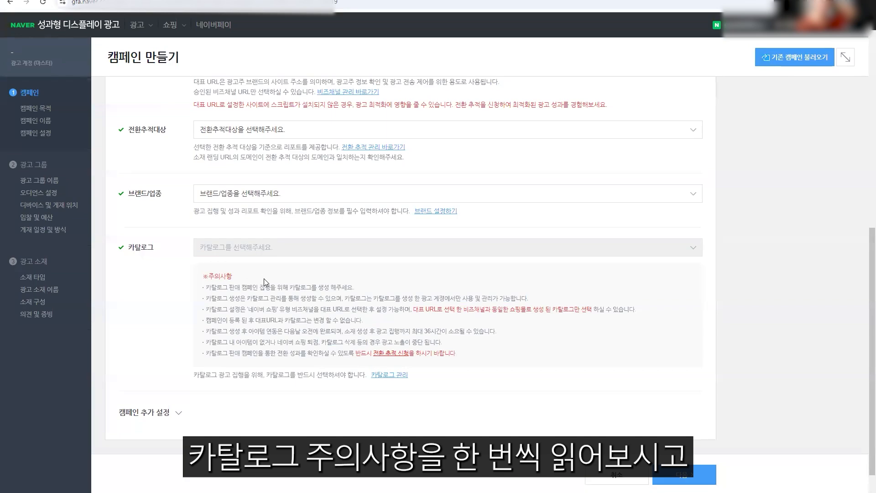
pyautogui.moveTo(355, 353); pyautogui.dragTo(193, 297)
pyautogui.click(462, 357)
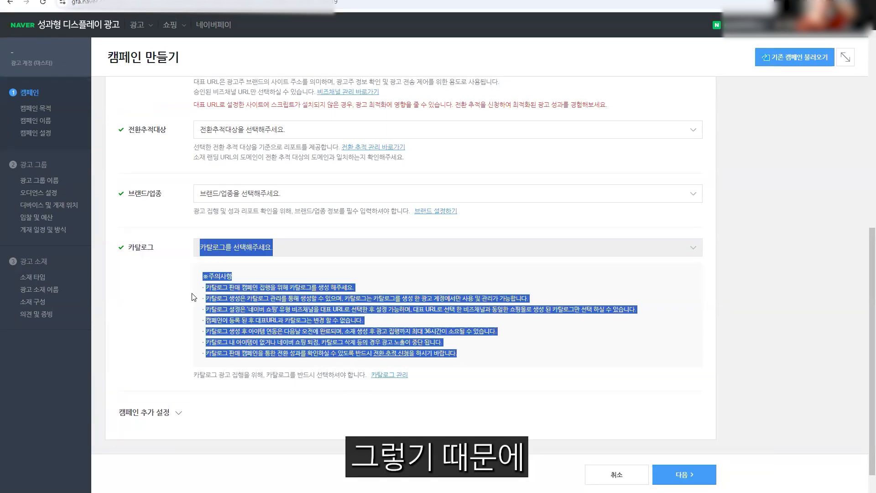
pyautogui.click(193, 297)
pyautogui.scroll(2, 194, 297)
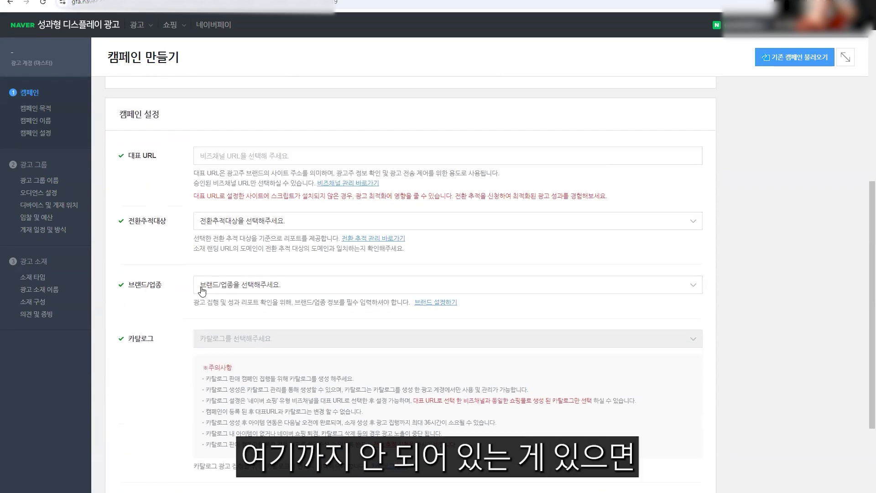
pyautogui.scroll(-3, 217, 303)
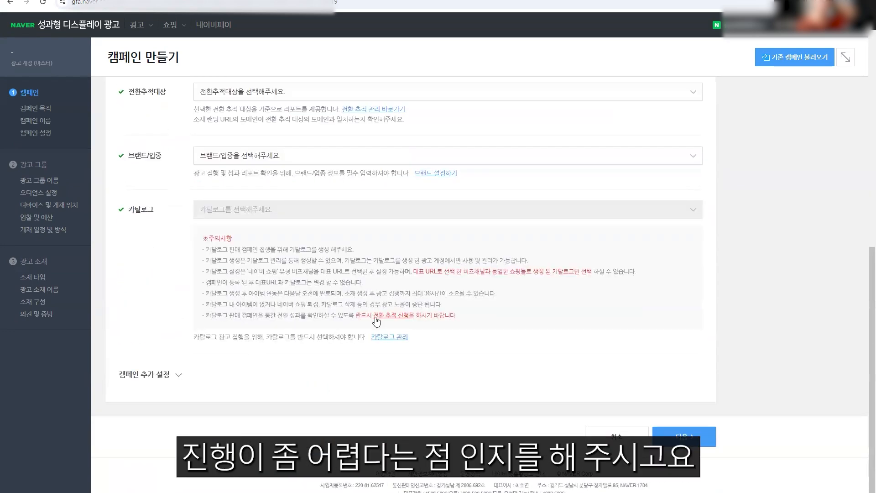
# Open catalog management and create a 네이버쇼핑 catalog named 카탈로그 with the store as data source and 모든 아이템 linked.
pyautogui.click(402, 338)
pyautogui.click(474, 294)
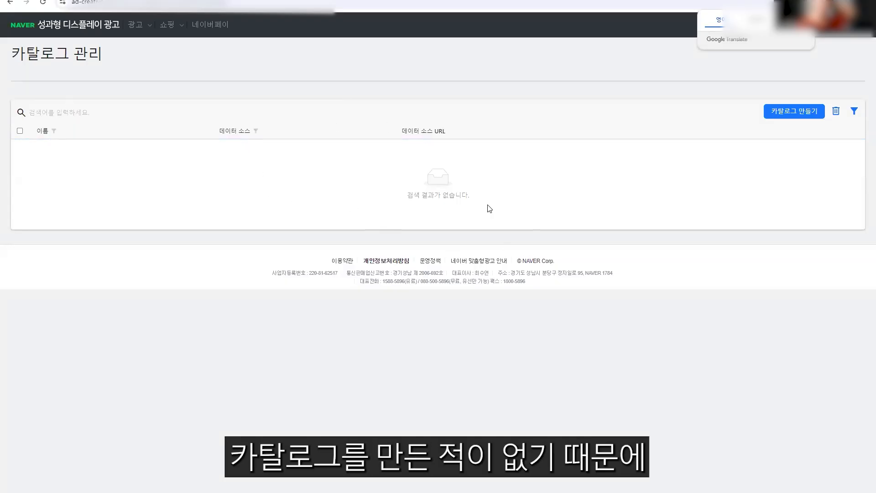
pyautogui.click(794, 110)
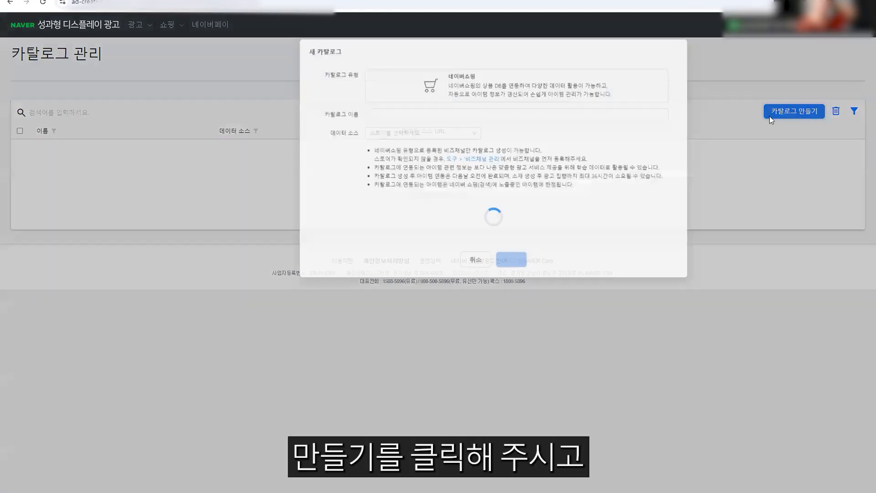
pyautogui.click(485, 114)
pyautogui.write('카탈로그')
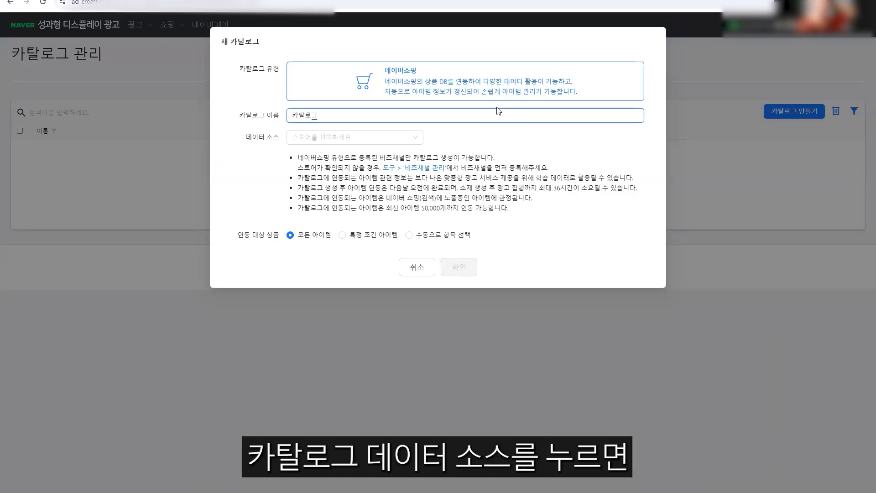
pyautogui.click(420, 140)
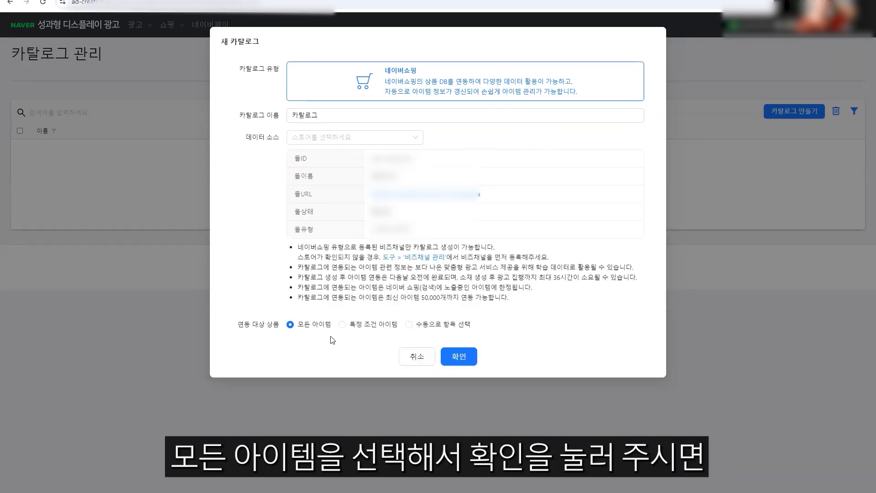
pyautogui.click(453, 358)
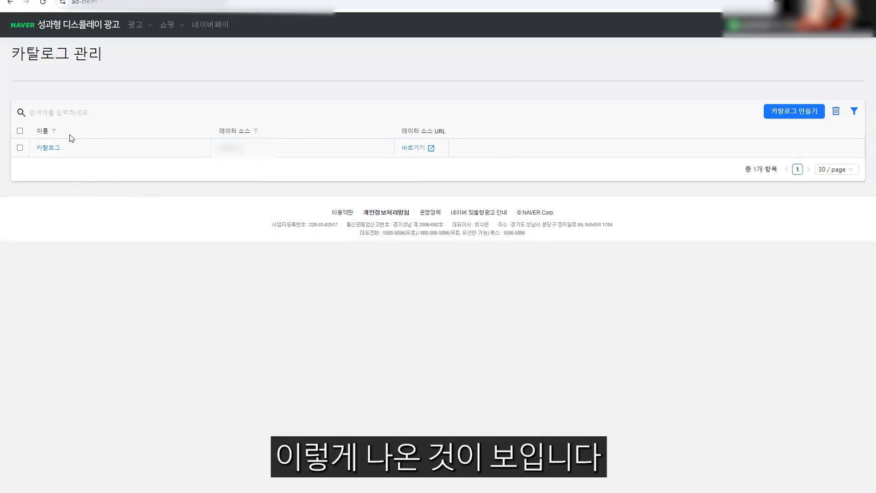
# Open the new catalog's product list, switch to the Snipping Tool and mark up the sample product list capture.
pyautogui.click(45, 148)
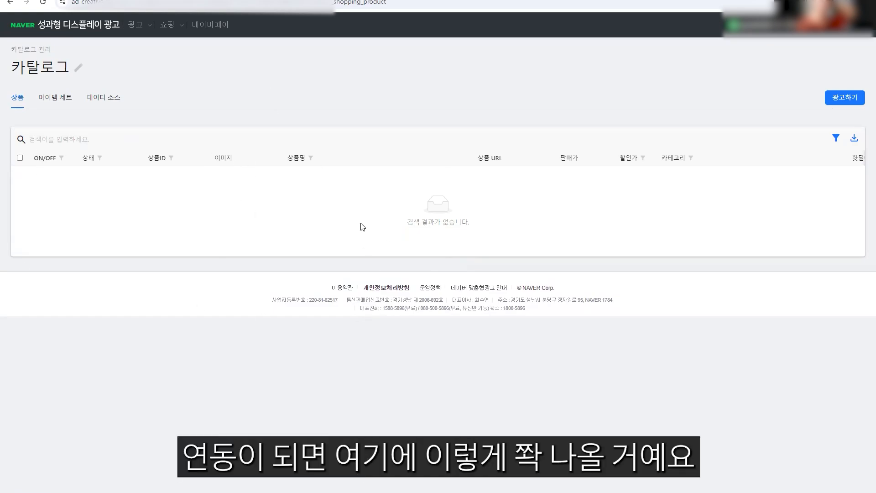
pyautogui.hotkey('alt', 'Tab')
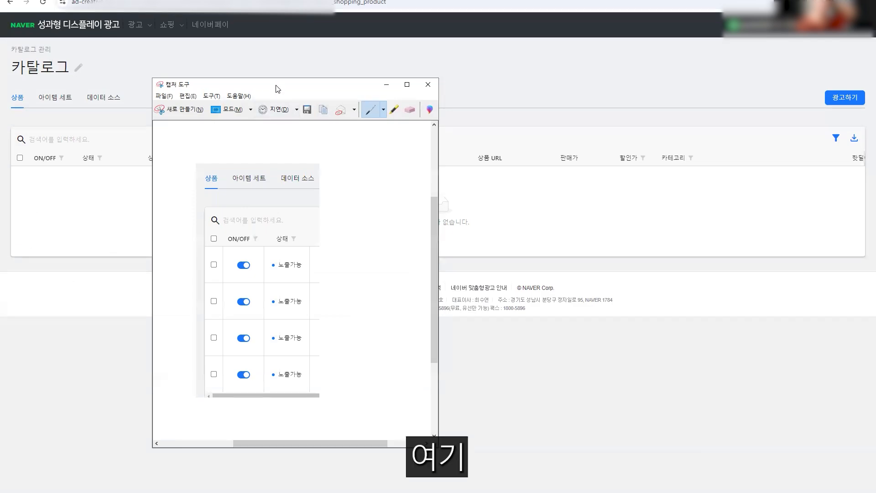
pyautogui.moveTo(273, 84); pyautogui.dragTo(107, 57)
pyautogui.moveTo(161, 229)
pyautogui.mouseDown()
pyautogui.moveTo(234, 336)
pyautogui.moveTo(203, 354)
pyautogui.mouseUp()
pyautogui.moveTo(85, 243)
pyautogui.mouseDown()
pyautogui.moveTo(78, 215)
pyautogui.moveTo(86, 252)
pyautogui.mouseUp()
pyautogui.moveTo(88, 283)
pyautogui.mouseDown()
pyautogui.moveTo(73, 282)
pyautogui.moveTo(88, 304)
pyautogui.mouseUp()
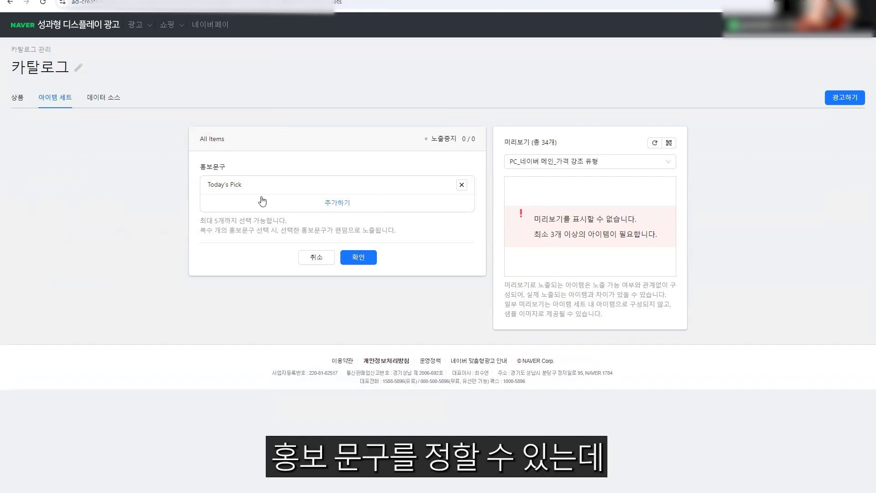
# Open the item set's promotional phrase options and mark the 맞춤 추천 홍보문구 examples in the Snipping Tool capture.
pyautogui.click(326, 204)
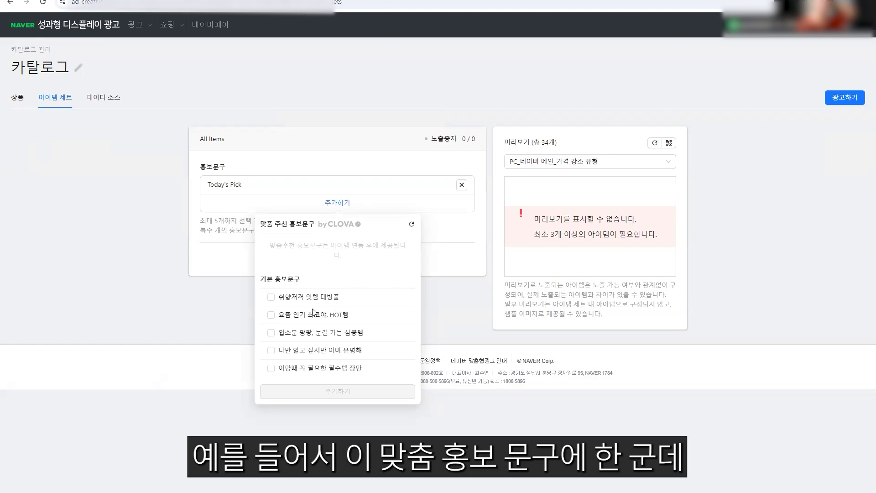
pyautogui.hotkey('alt', 'Tab')
pyautogui.moveTo(457, 255); pyautogui.dragTo(458, 318)
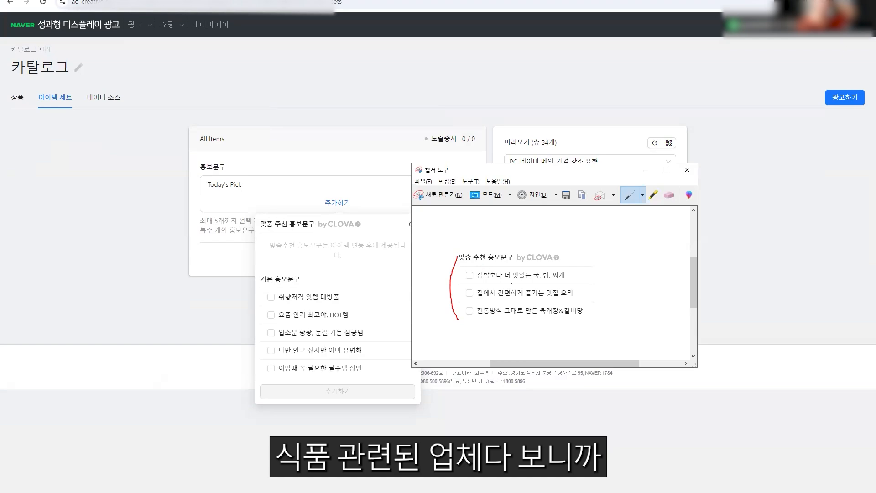
pyautogui.moveTo(478, 280); pyautogui.dragTo(565, 281)
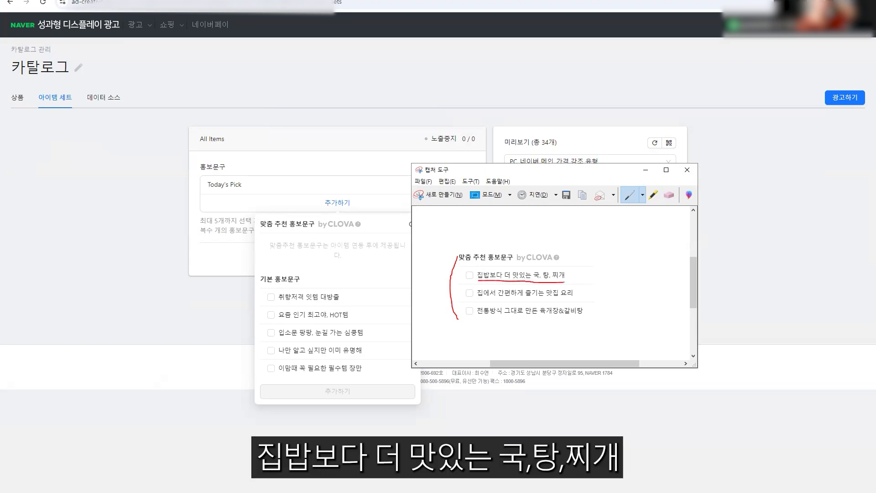
pyautogui.moveTo(480, 301); pyautogui.dragTo(576, 302)
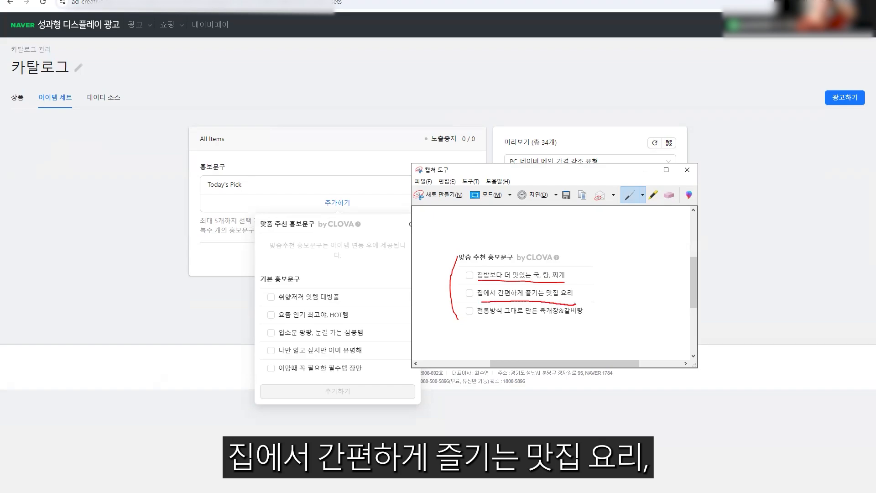
pyautogui.moveTo(475, 319); pyautogui.dragTo(520, 318)
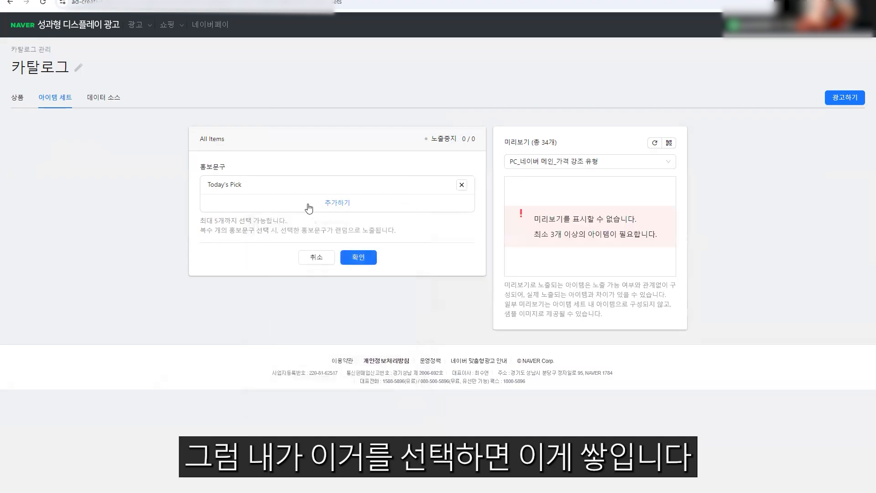
# Examine the 기본 홍보문구 and 맞춤 추천 홍보문구 lists for the item set and review the catalog's 상품 and 아이템 세트 pages.
pyautogui.click(337, 203)
pyautogui.moveTo(267, 279); pyautogui.dragTo(306, 283)
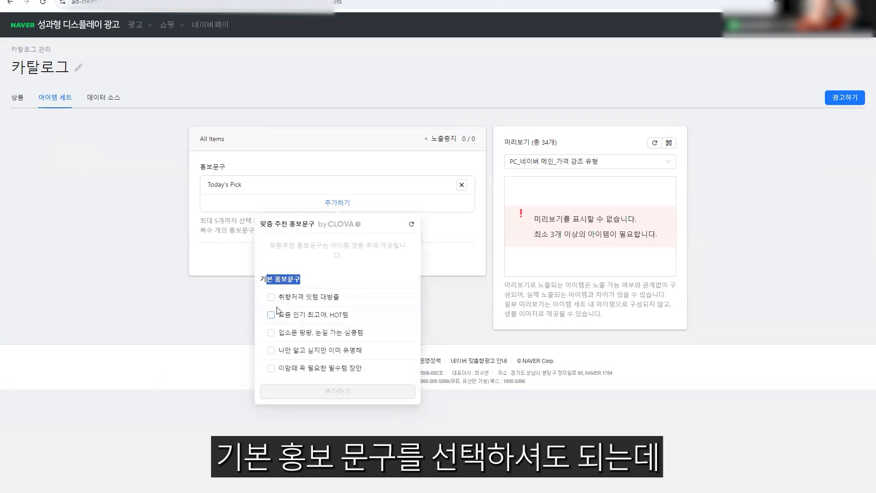
pyautogui.moveTo(260, 224); pyautogui.dragTo(308, 223)
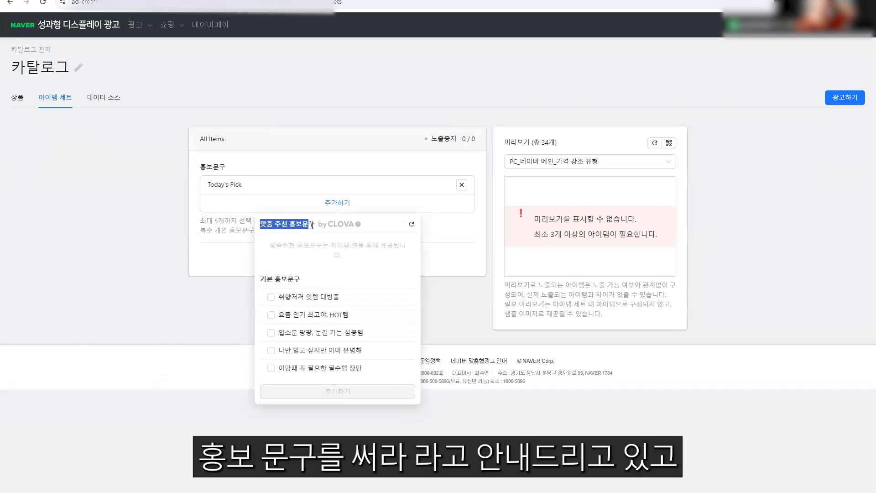
pyautogui.click(308, 223)
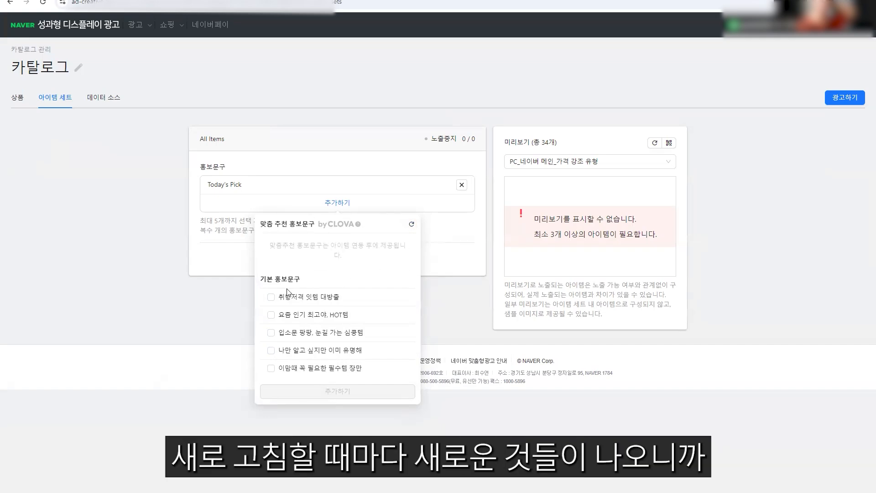
pyautogui.click(239, 299)
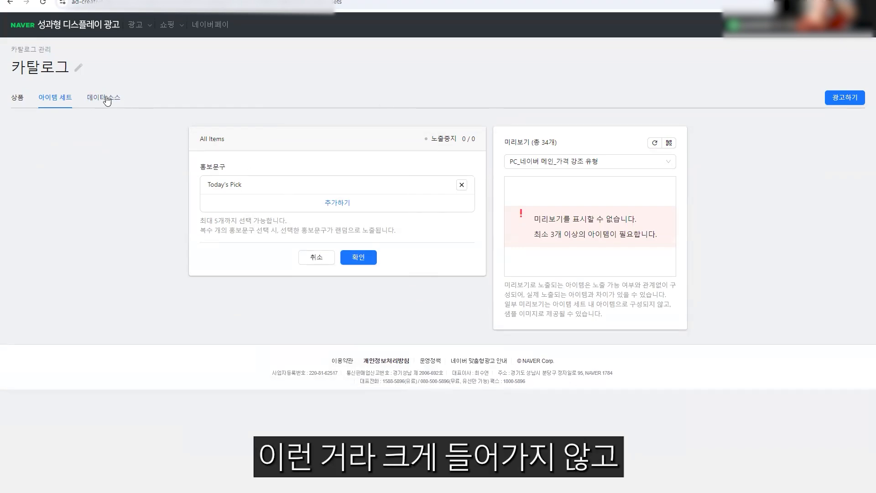
pyautogui.click(20, 104)
pyautogui.click(59, 104)
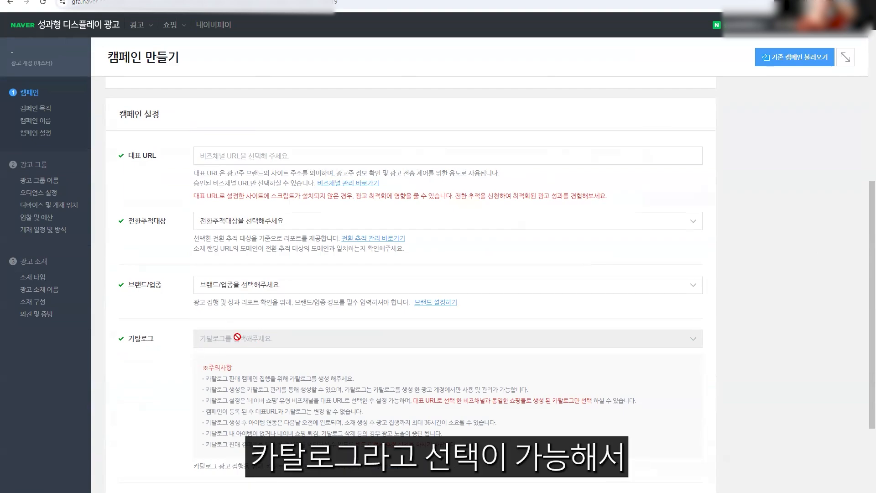
# Proceed from the campaign settings to ad group creation and examine the ad group's estimated reach.
pyautogui.scroll(-3, 681, 436)
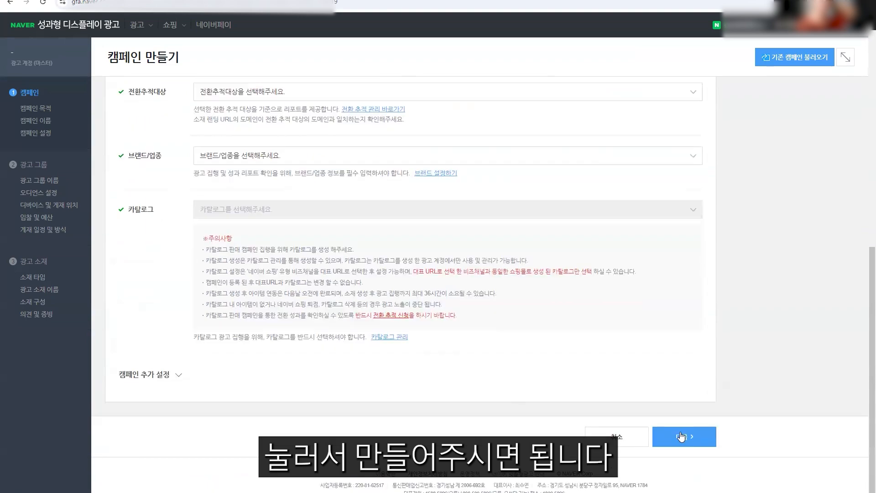
pyautogui.click(680, 436)
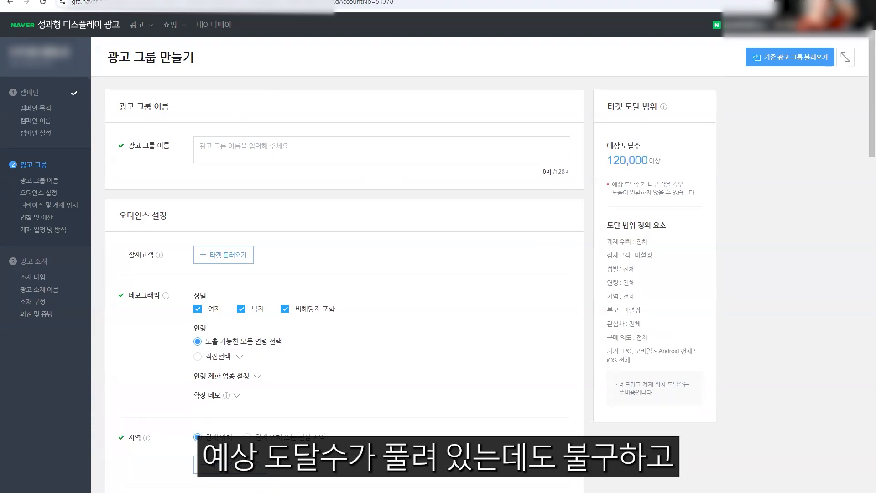
pyautogui.moveTo(607, 161); pyautogui.dragTo(648, 168)
pyautogui.click(679, 177)
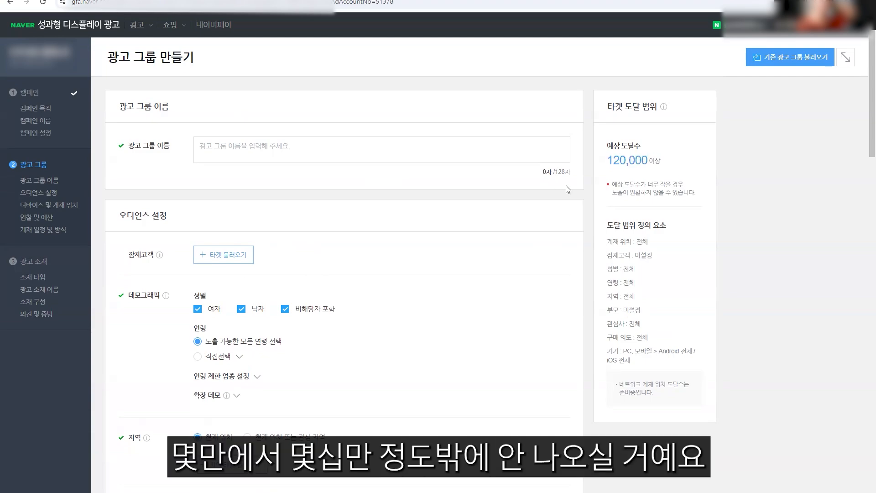
# Try limiting the target ages to 25~29세, 30~34세, 35~39세 and 40~44세, and restore the all-ages option.
pyautogui.scroll(-2, 219, 280)
pyautogui.click(218, 265)
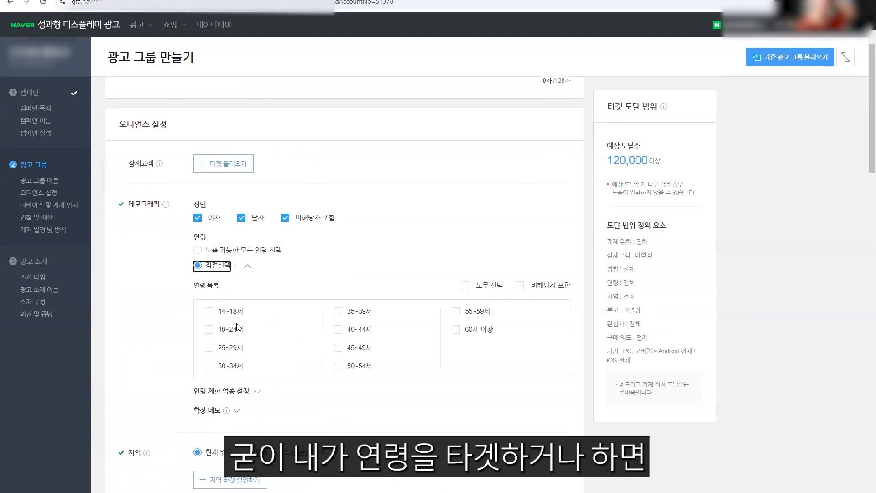
pyautogui.click(209, 347)
pyautogui.click(208, 366)
pyautogui.click(357, 320)
pyautogui.click(348, 330)
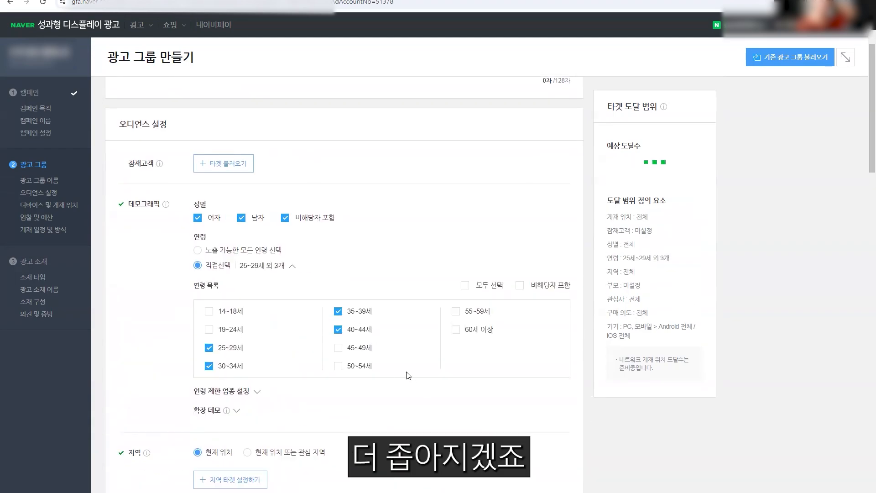
pyautogui.click(221, 253)
# Name the ad group 논타겟.
pyautogui.scroll(2, 230, 242)
pyautogui.click(267, 151)
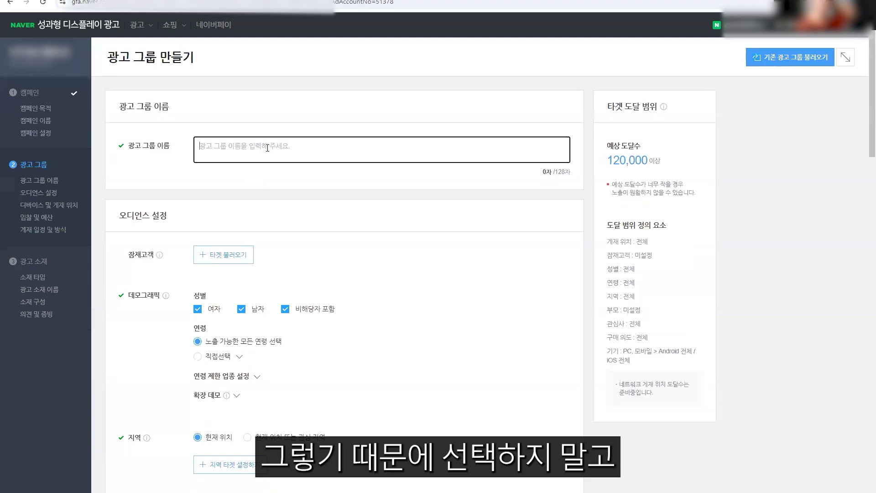
pyautogui.write('논타겟')
pyautogui.click(291, 182)
# Examine the feed and catalog automatic target expansion options together with the estimated reach.
pyautogui.scroll(-6, 333, 214)
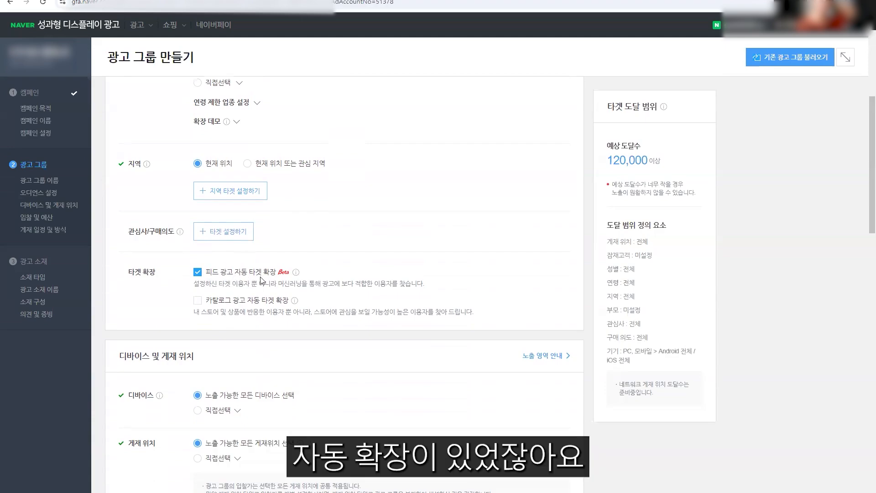
pyautogui.moveTo(211, 301); pyautogui.dragTo(292, 305)
pyautogui.click(253, 310)
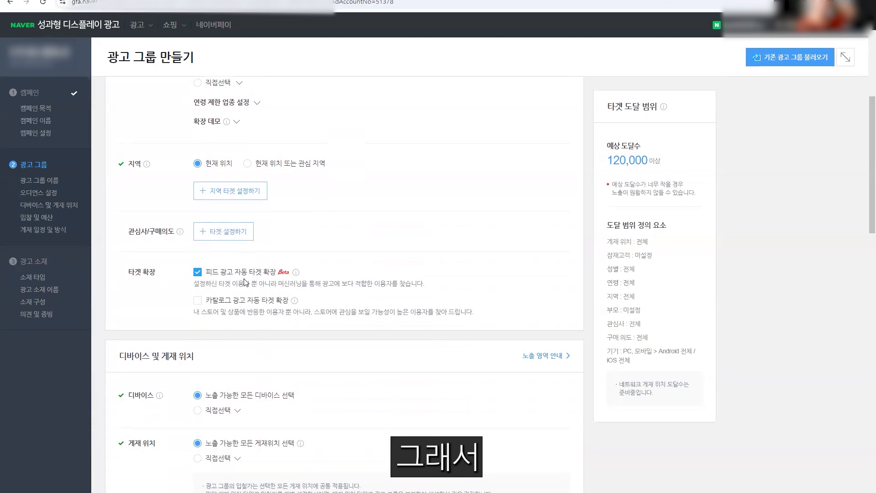
pyautogui.moveTo(657, 158); pyautogui.dragTo(577, 157)
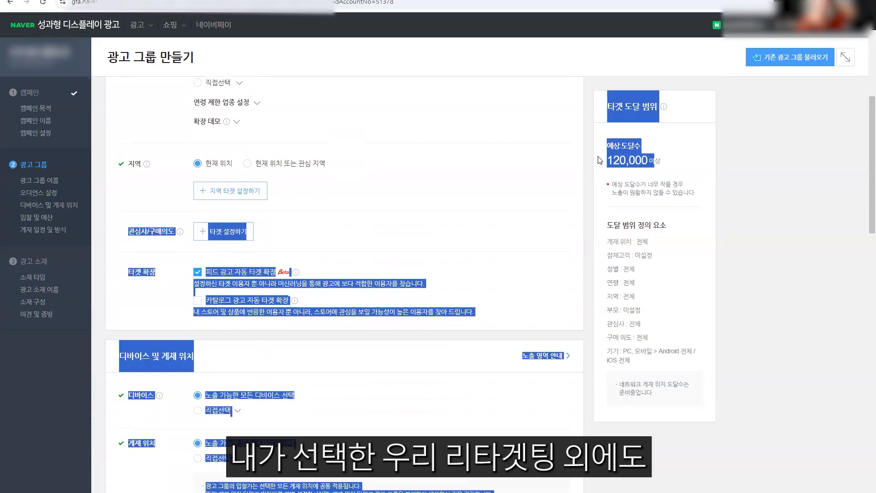
# Try the catalog ad automatic target expansion in place of the feed option, and leave both expansion options disabled.
pyautogui.click(598, 158)
pyautogui.click(199, 301)
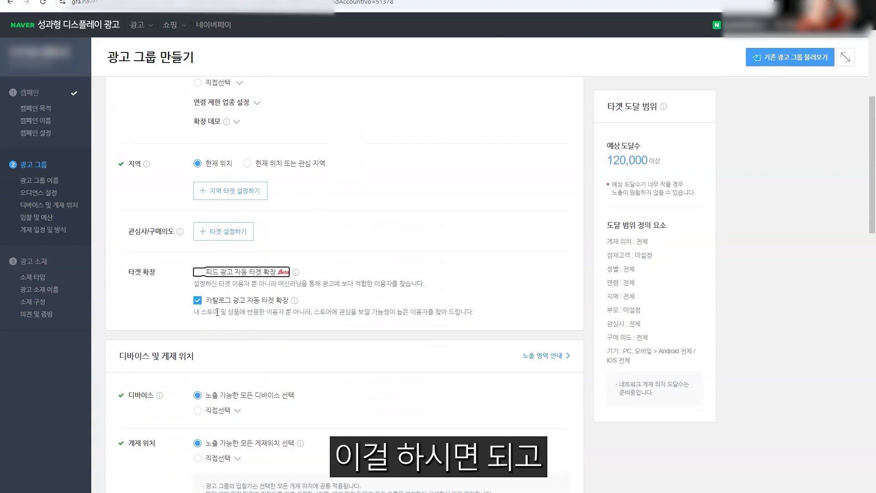
pyautogui.click(197, 302)
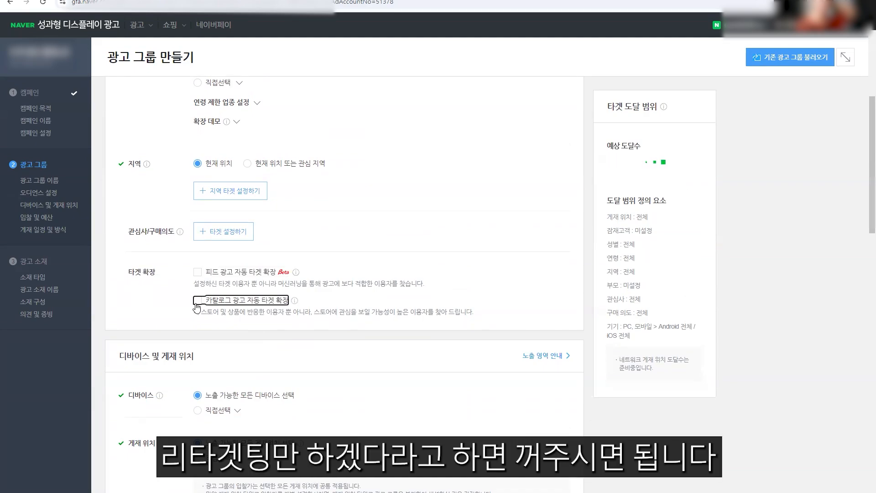
# Try bid caps of 500, 800 and 1000 won in the ad group's cost management.
pyautogui.scroll(-4, 223, 241)
pyautogui.scroll(-2, 219, 233)
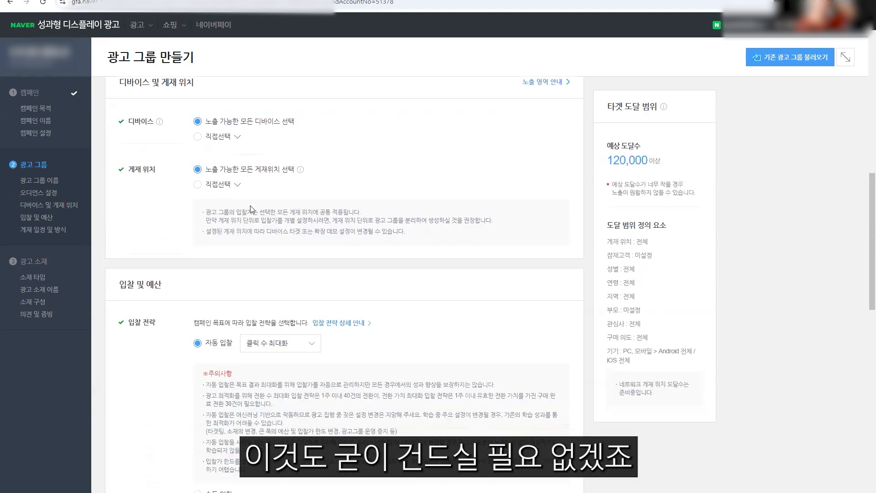
pyautogui.scroll(-8, 219, 233)
pyautogui.click(229, 201)
pyautogui.click(234, 235)
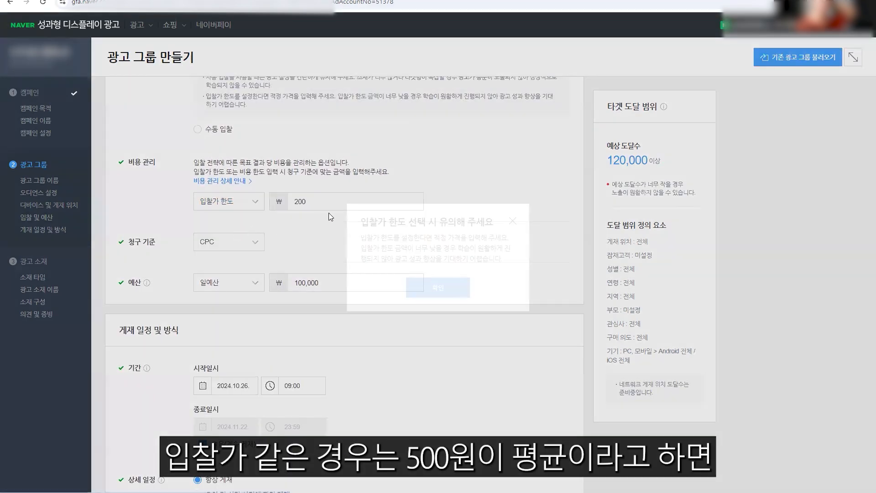
pyautogui.press('Return')
pyautogui.write('500')
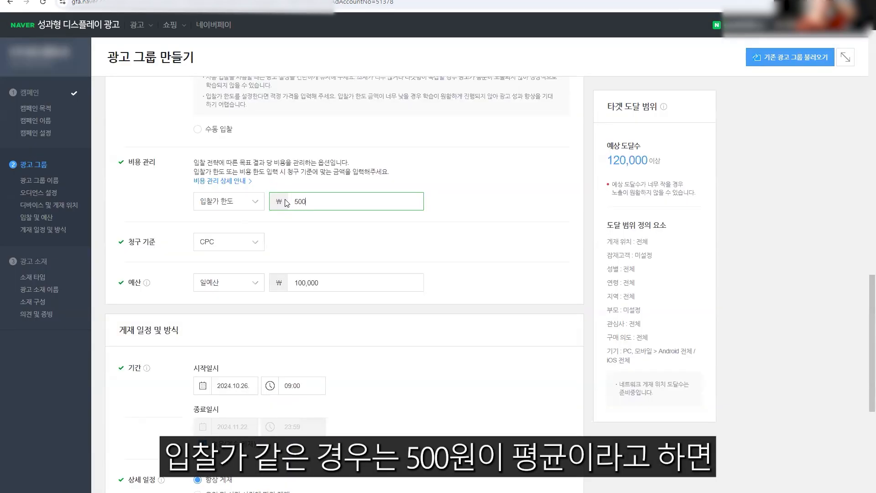
pyautogui.press('BackSpace')
pyautogui.write('800')
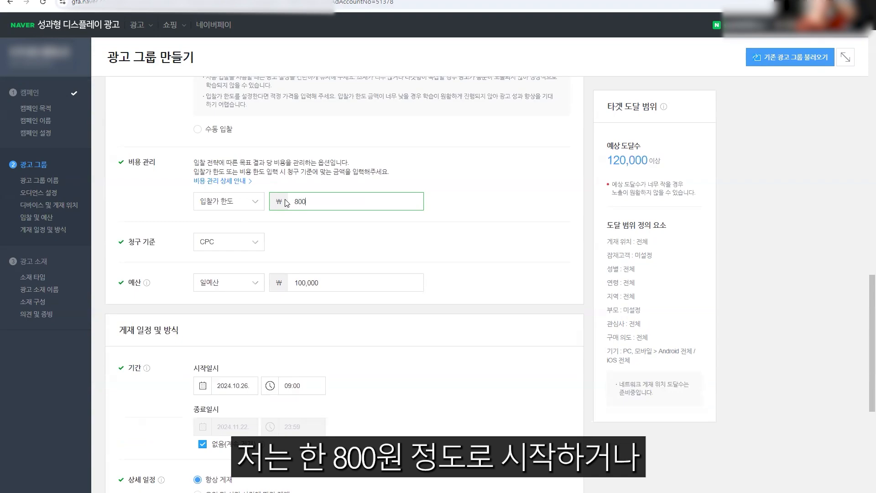
pyautogui.press('BackSpace')
pyautogui.press('BackSpace')
pyautogui.press('BackSpace')
pyautogui.write('1000')
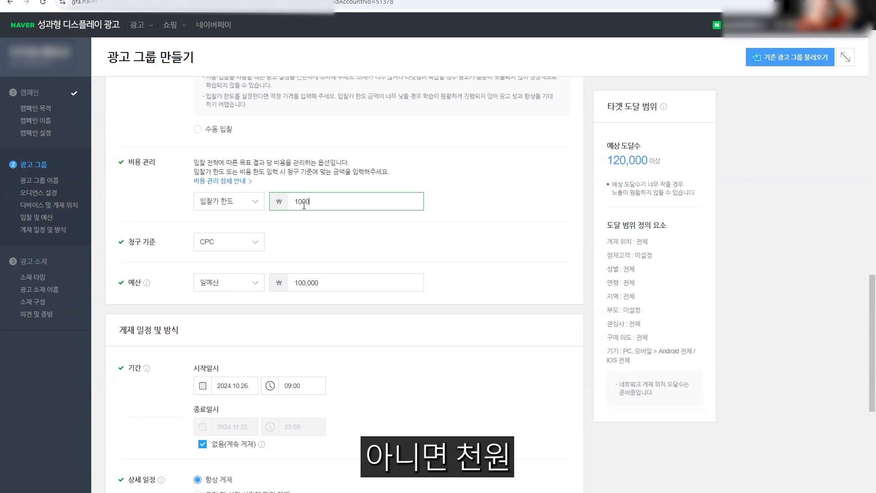
# Remove the bid cap from cost management and set the ad group's daily budget to 500,000 won.
pyautogui.click(253, 201)
pyautogui.click(230, 220)
pyautogui.click(347, 275)
pyautogui.hotkey('ctrl', 'a')
pyautogui.write('3')
pyautogui.write('00000')
pyautogui.hotkey('ctrl', 'a')
pyautogui.write('500,000')
pyautogui.click(345, 272)
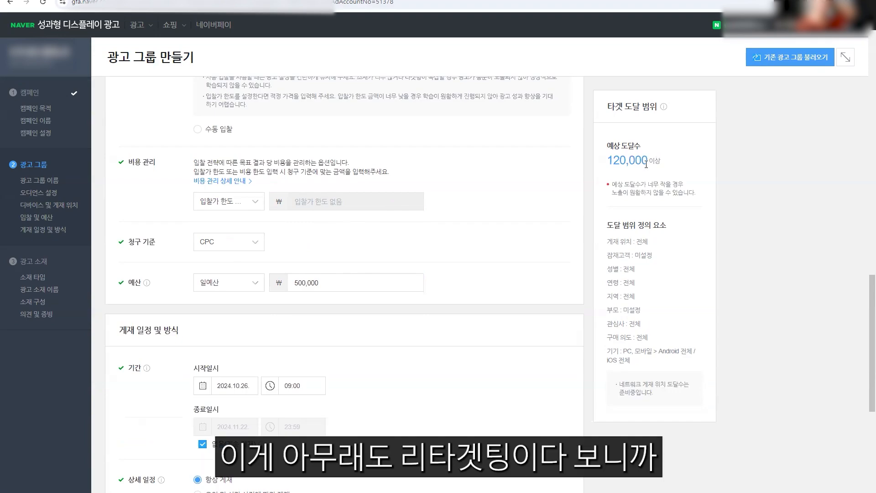
# Examine the ad group's estimated reach alongside its bid cap, billing basis and daily budget settings.
pyautogui.moveTo(313, 213); pyautogui.dragTo(571, 154)
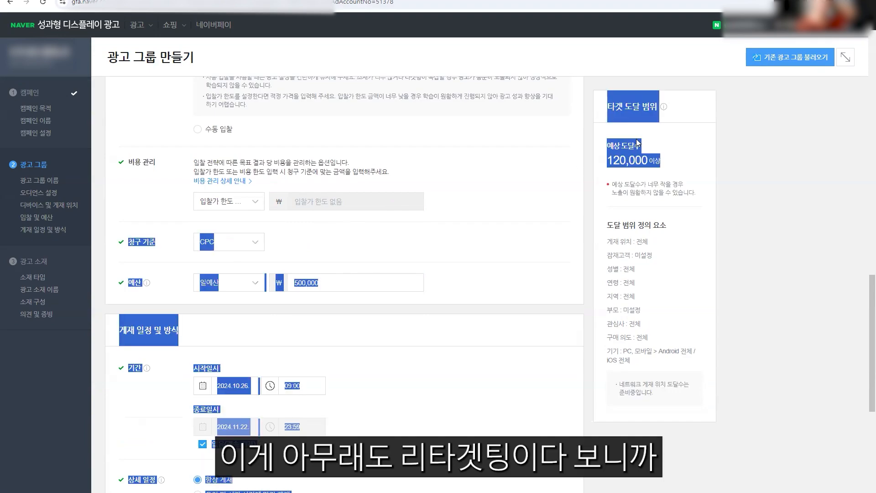
pyautogui.click(589, 197)
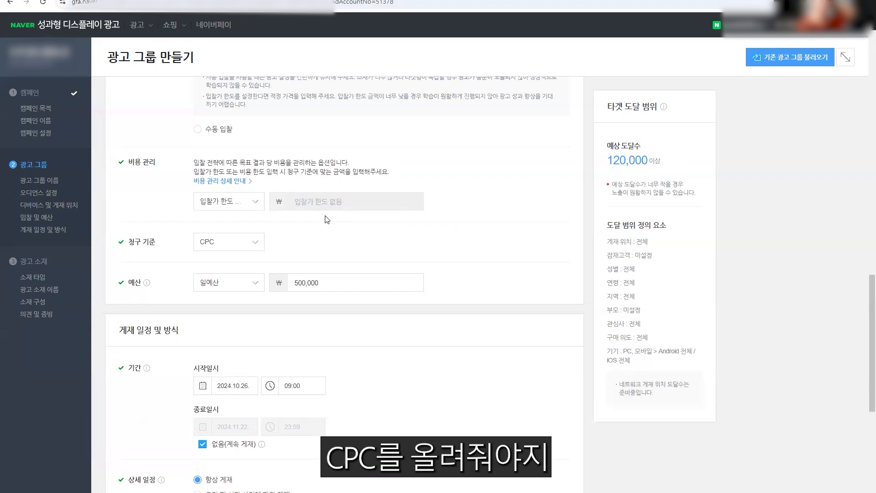
pyautogui.scroll(-6, 347, 237)
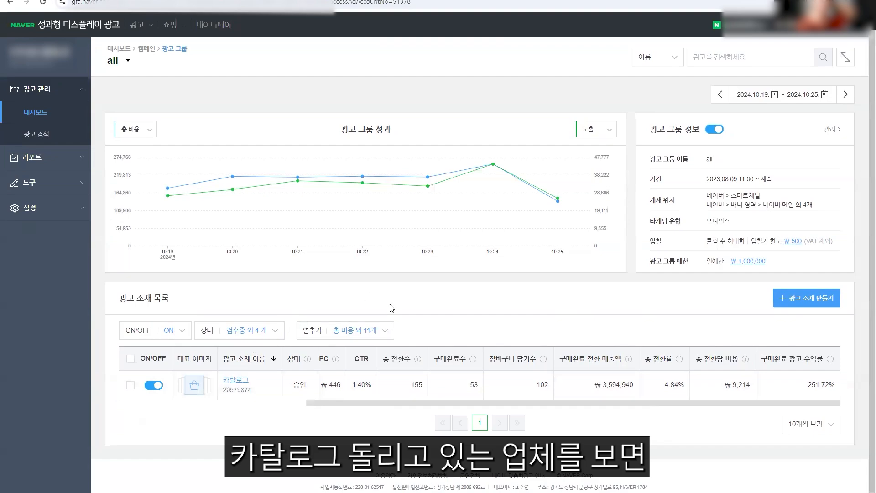
# Examine the running ad group "all": its bid cap, daily budget, cart additions and purchase return rate for the catalog creative.
pyautogui.moveTo(769, 262); pyautogui.dragTo(729, 261)
pyautogui.click(774, 270)
pyautogui.moveTo(805, 241); pyautogui.dragTo(745, 239)
pyautogui.click(778, 254)
pyautogui.moveTo(489, 403); pyautogui.dragTo(553, 411)
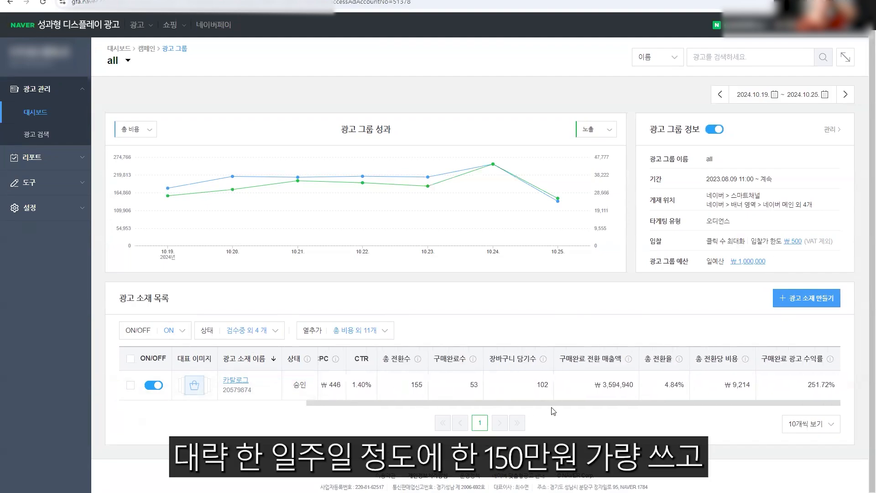
pyautogui.moveTo(828, 394); pyautogui.dragTo(837, 393)
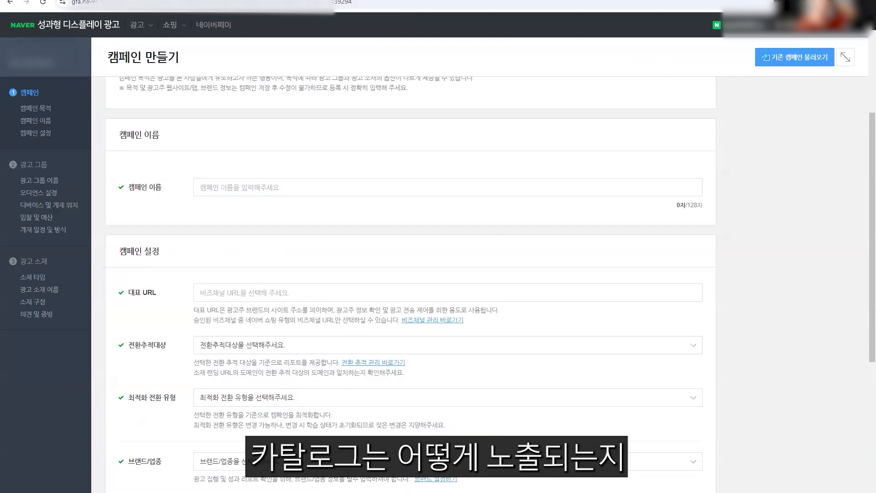
# Switch to the Snipping Tool capture of the MBC news page and mark up the catalog product ads shown in it.
pyautogui.hotkey('alt', 'Tab')
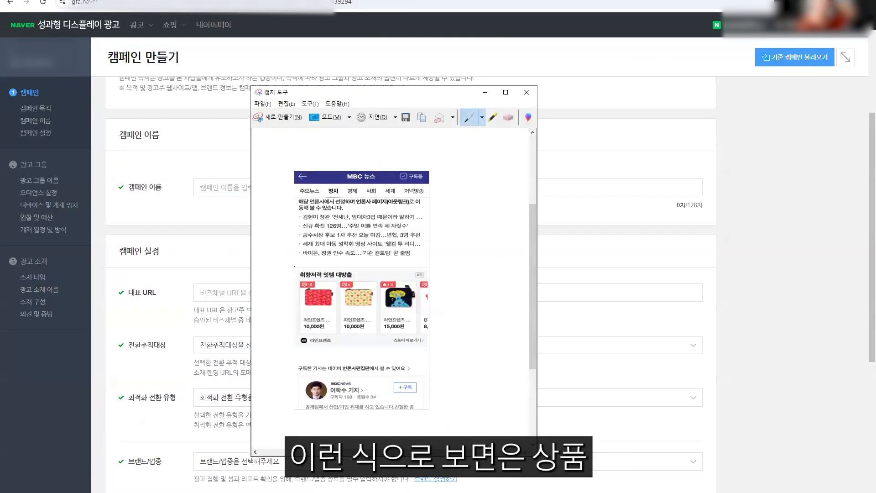
pyautogui.moveTo(329, 314)
pyautogui.mouseDown()
pyautogui.moveTo(319, 312)
pyautogui.moveTo(434, 312)
pyautogui.mouseUp()
pyautogui.moveTo(421, 282)
pyautogui.mouseDown()
pyautogui.moveTo(413, 324)
pyautogui.moveTo(456, 334)
pyautogui.mouseUp()
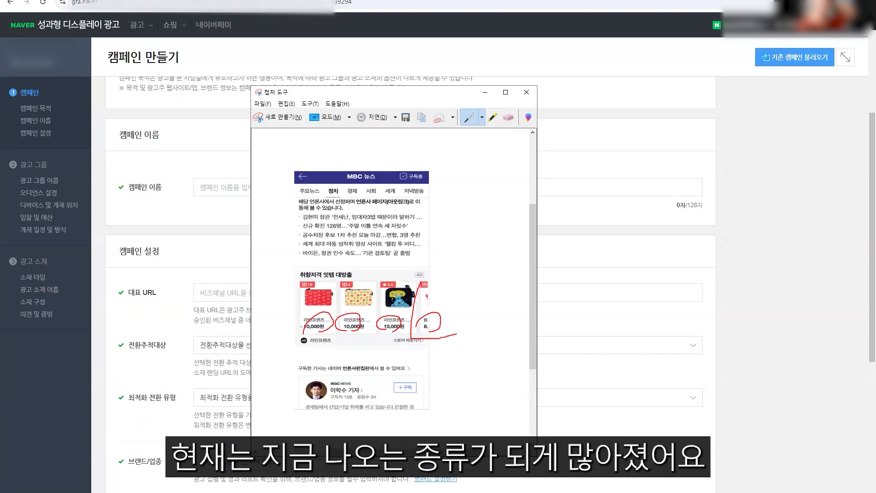
pyautogui.moveTo(300, 307)
pyautogui.mouseDown()
pyautogui.moveTo(300, 337)
pyautogui.moveTo(350, 306)
pyautogui.moveTo(424, 309)
pyautogui.mouseUp()
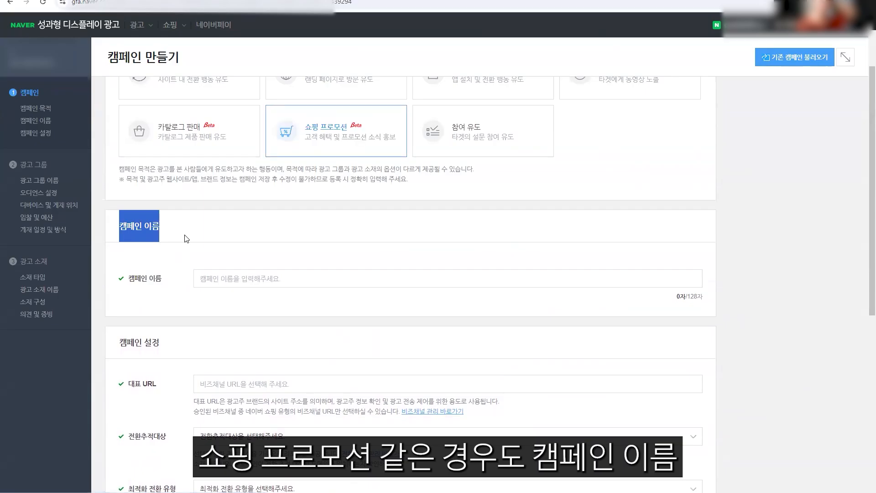
# Review the name and settings fields of the 쇼핑 프로모션 campaign and proceed to its ad group creation.
pyautogui.click(186, 237)
pyautogui.scroll(-5, 223, 255)
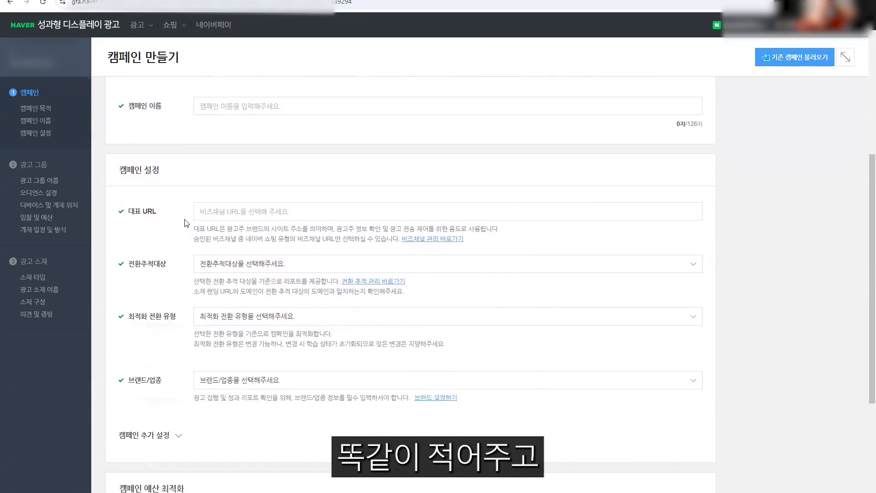
pyautogui.scroll(-3, 231, 260)
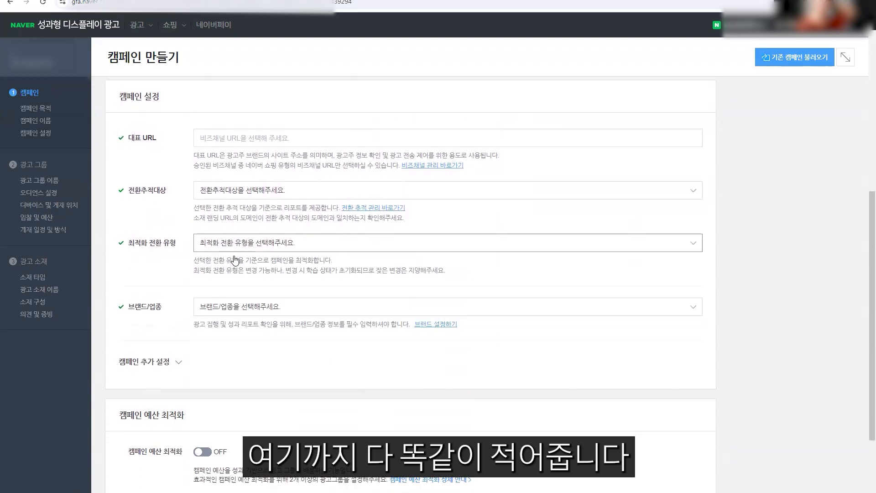
pyautogui.click(678, 441)
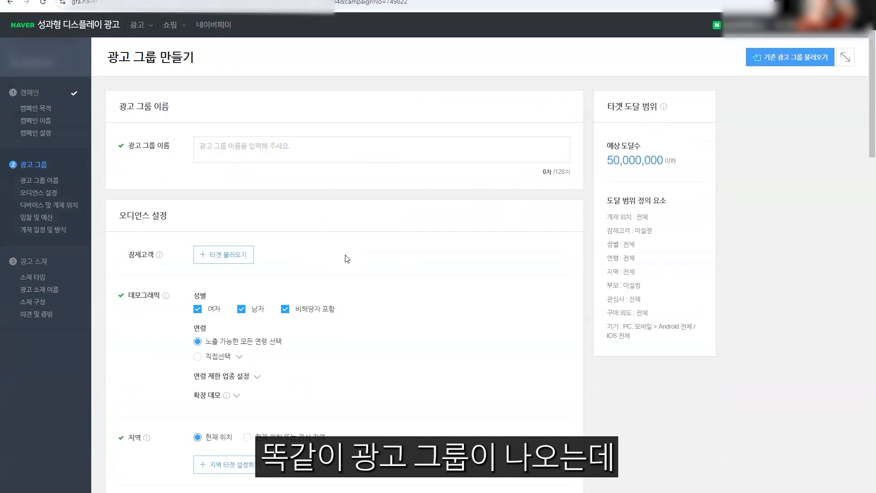
# Try choosing target ages directly, including 14~18세 and 19~24세, and clear the chosen age ranges.
pyautogui.click(198, 356)
pyautogui.click(209, 402)
pyautogui.click(209, 420)
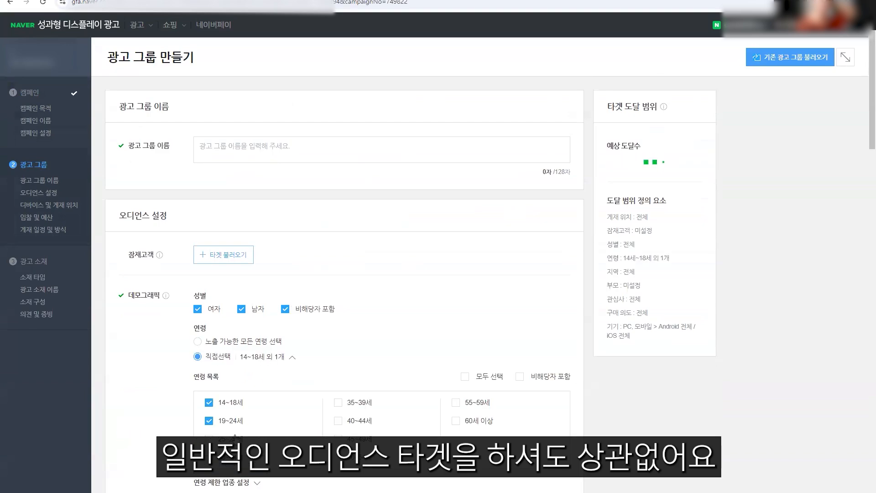
pyautogui.click(234, 438)
pyautogui.click(225, 403)
pyautogui.click(226, 420)
pyautogui.click(228, 438)
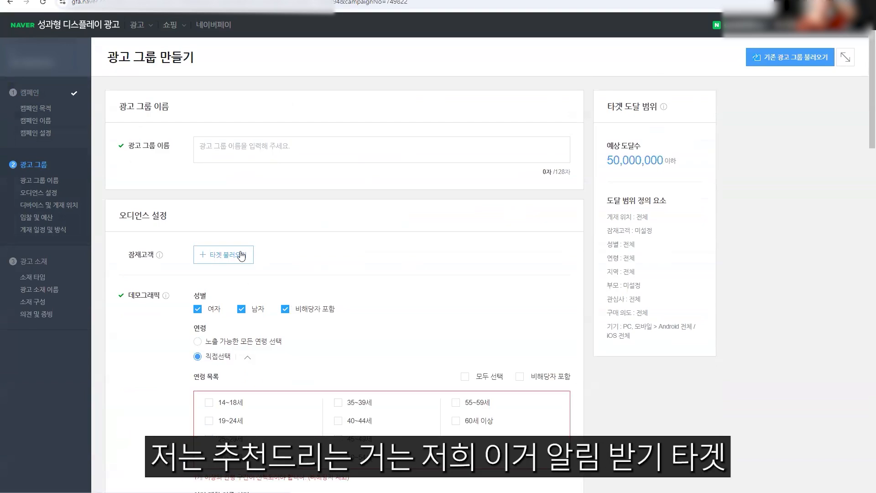
# Check which 알림받기 타겟 sources can be loaded as potential customers for the ad group.
pyautogui.click(241, 256)
pyautogui.click(409, 227)
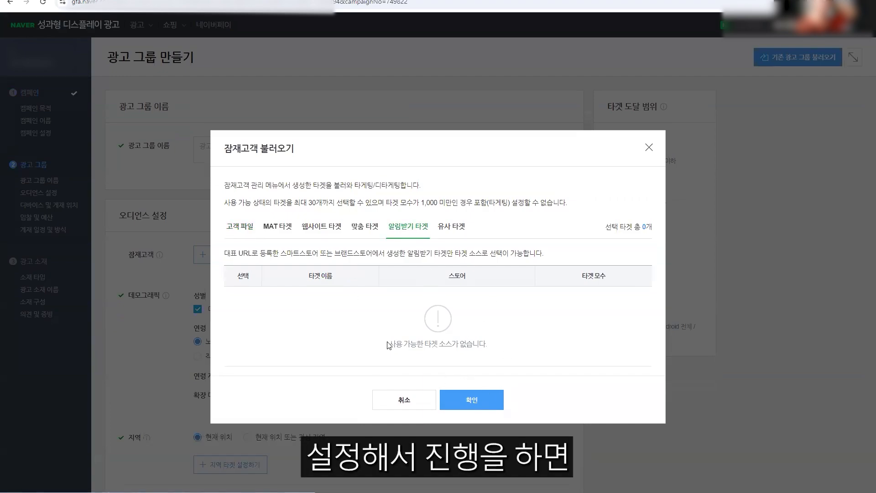
pyautogui.click(469, 406)
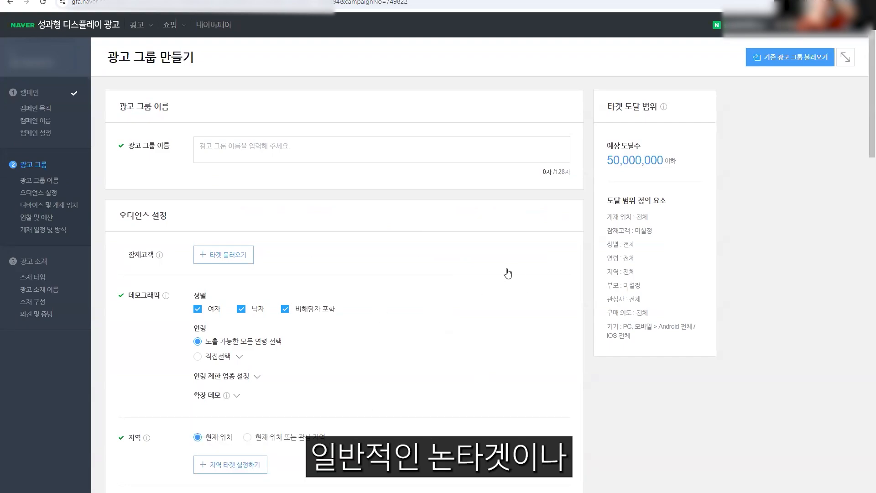
# Look at the keyword search in the 관심사/구매의도 target settings and cancel without choosing a category.
pyautogui.scroll(-4, 504, 274)
pyautogui.click(228, 323)
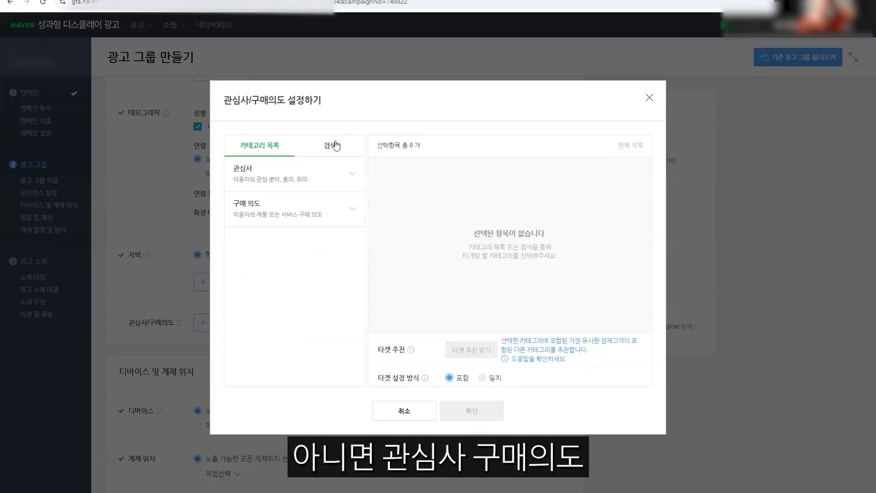
pyautogui.click(330, 145)
pyautogui.write('ㅇ')
pyautogui.press('BackSpace')
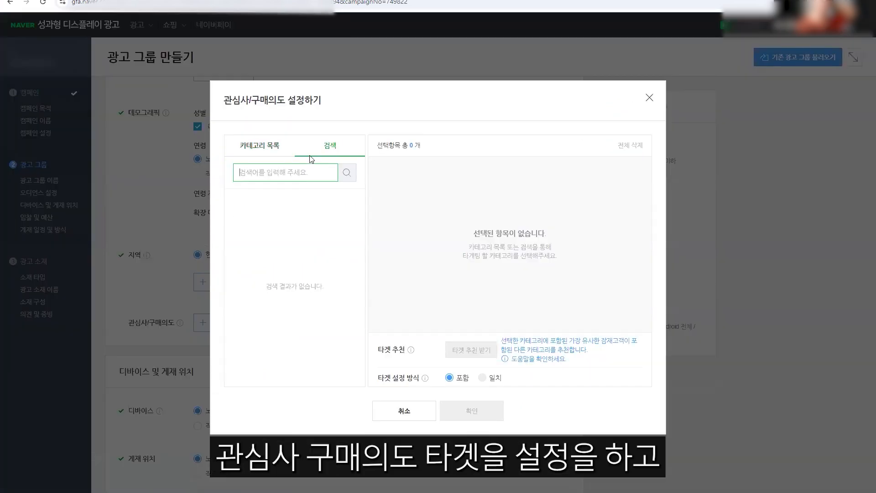
pyautogui.click(404, 410)
# Revisit the 알림받기 타겟 option in the potential-customer selection and close the dialog.
pyautogui.scroll(4, 428, 284)
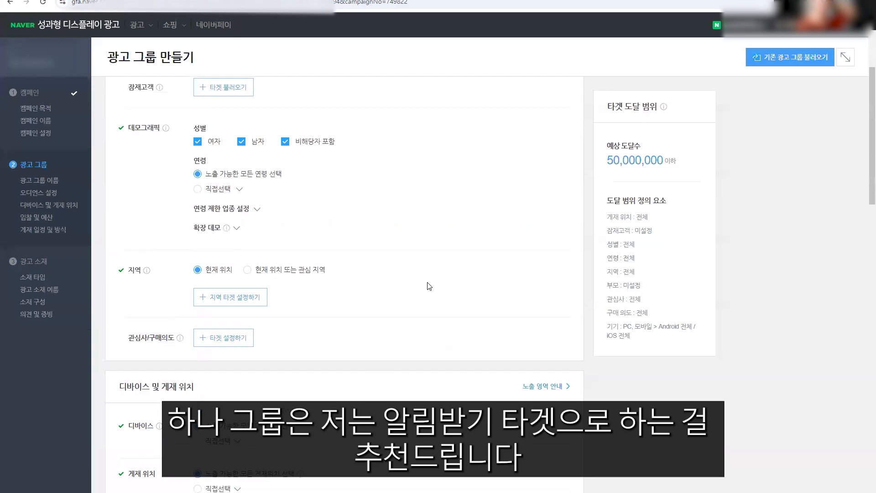
pyautogui.click(238, 253)
pyautogui.click(404, 224)
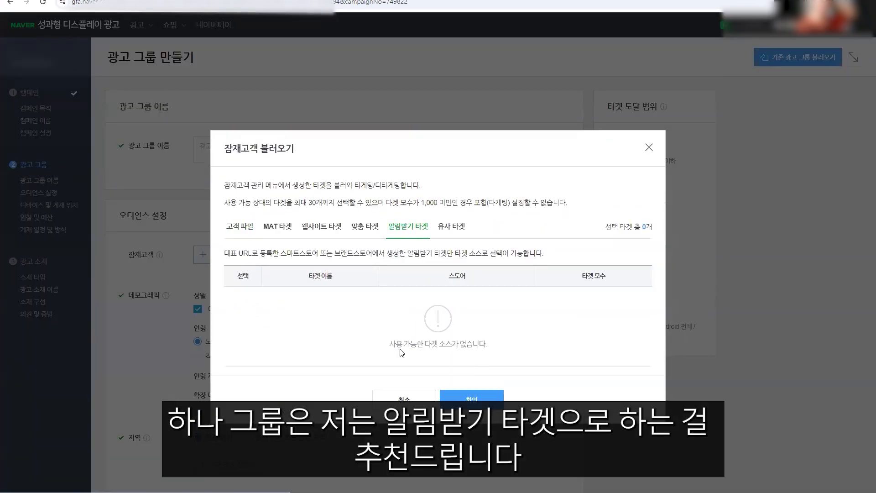
pyautogui.click(423, 388)
# Select 전환 수 최대화 as the ad group's automatic bidding strategy and return to the strategy options.
pyautogui.scroll(-12, 397, 365)
pyautogui.click(280, 267)
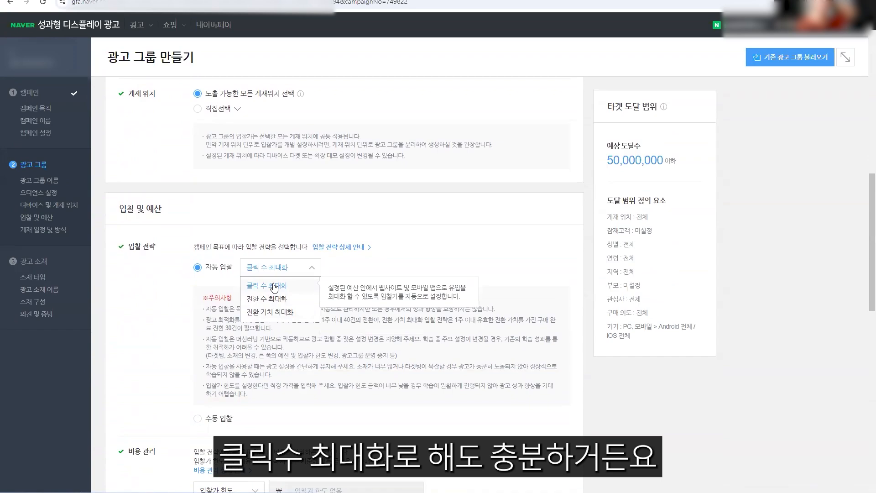
pyautogui.click(269, 299)
pyautogui.click(435, 292)
pyautogui.click(282, 274)
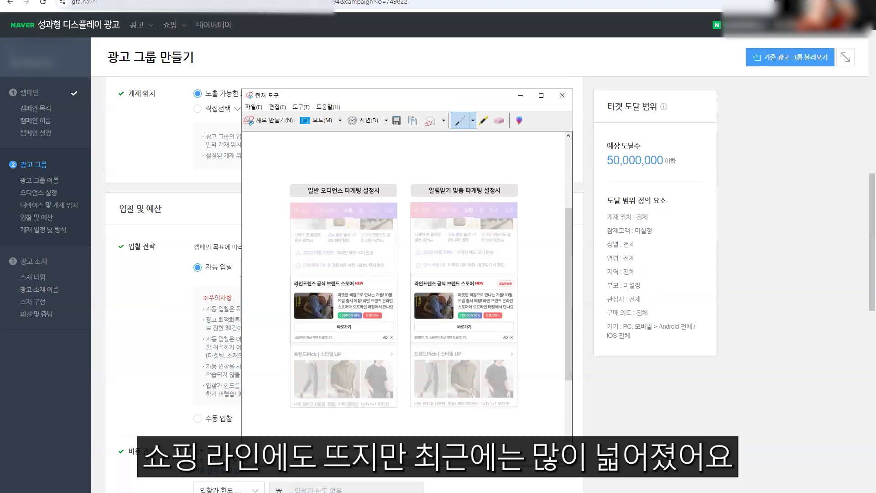
# Outline the two shopping promotion ad placements in the Snipping Tool capture and mark the first ad's image and text areas.
pyautogui.moveTo(290, 276)
pyautogui.mouseDown()
pyautogui.moveTo(290, 338)
pyautogui.moveTo(499, 348)
pyautogui.mouseUp()
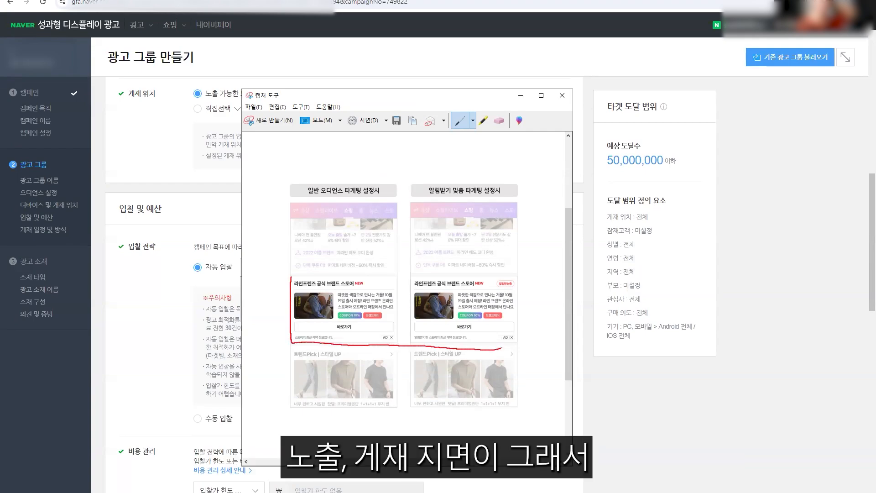
pyautogui.moveTo(525, 303)
pyautogui.mouseDown()
pyautogui.moveTo(277, 273)
pyautogui.moveTo(316, 320)
pyautogui.moveTo(340, 299)
pyautogui.moveTo(391, 320)
pyautogui.moveTo(331, 314)
pyautogui.moveTo(332, 294)
pyautogui.moveTo(391, 288)
pyautogui.mouseUp()
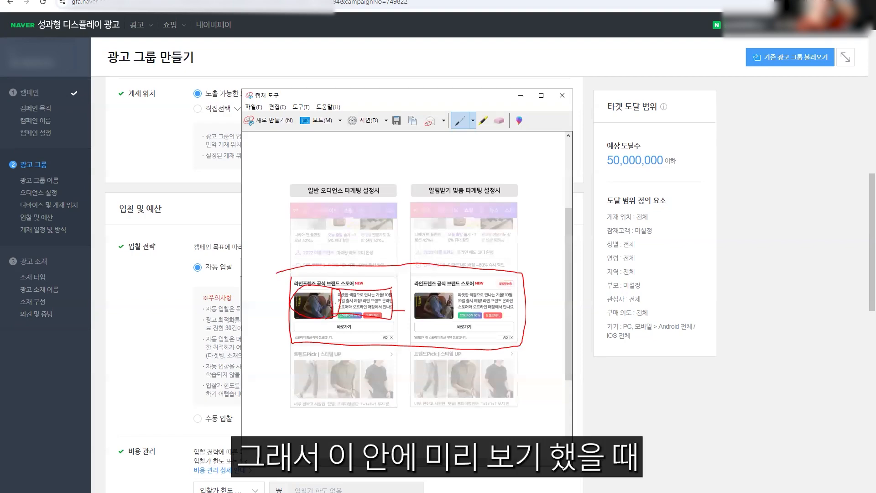
pyautogui.moveTo(395, 303); pyautogui.dragTo(335, 287)
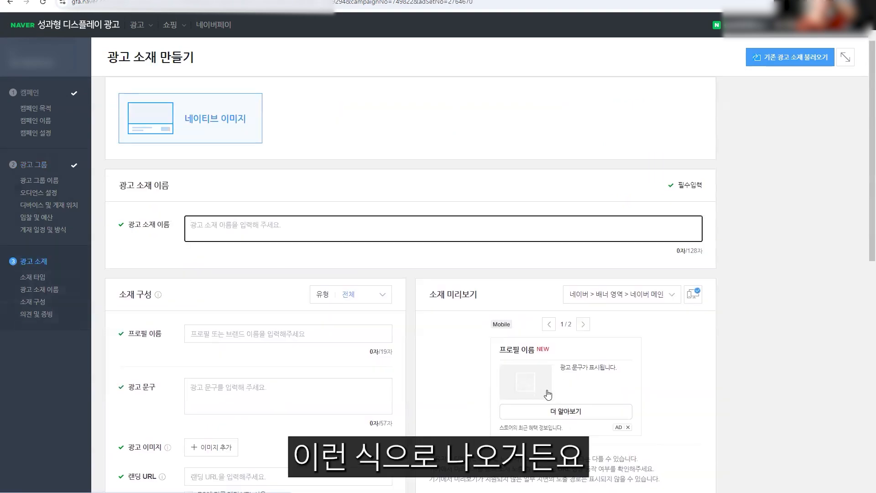
# Enter ㅇㅇㅇㅇㅇ as the native image creative's profile name and a repeated ㅁㄴㅇ as its placeholder ad copy.
pyautogui.click(582, 325)
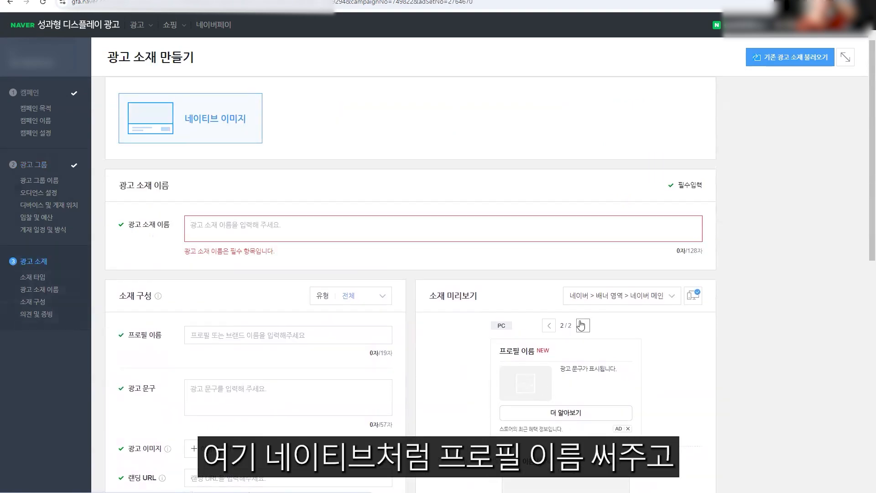
pyautogui.click(287, 336)
pyautogui.write('ㅇㅇㅇㅇㅇ')
pyautogui.click(275, 387)
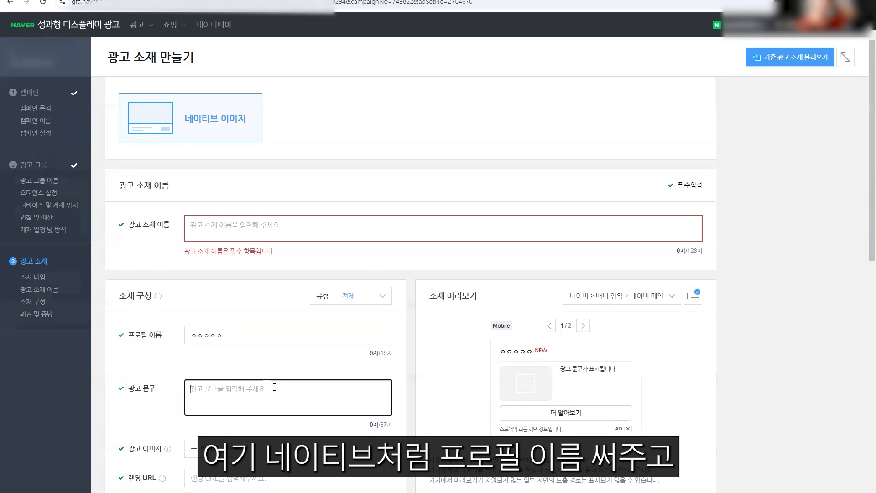
pyautogui.write('ㅁㄴㅇㅁㄴㅇㅁㄴㅇㅁㄴㅇㅁㄴㅇㅁㄴㅇㅁㄴㅇㅁㄴㅇㅁㄴㅇ')
# Open the image selection for the ad creative and close it without adding an image.
pyautogui.click(211, 448)
pyautogui.moveTo(377, 171)
pyautogui.click(404, 404)
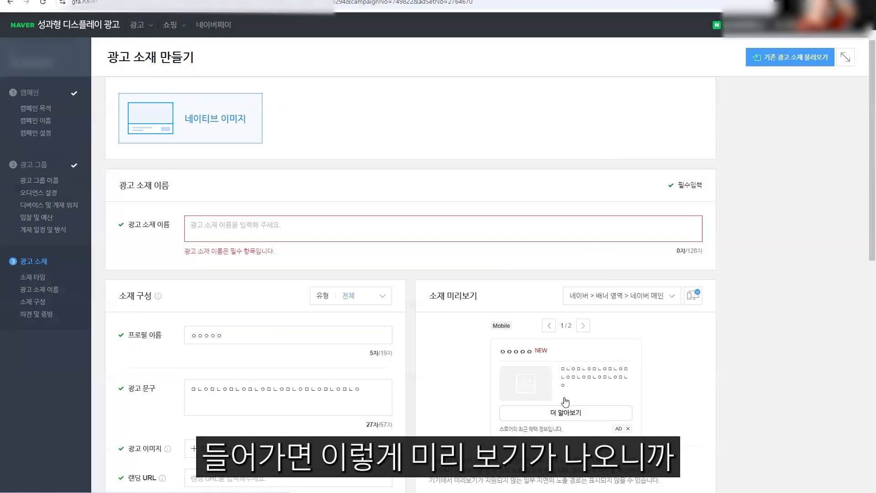
# Extend the creative's placeholder ad copy with more repeated ㅁㄴㅇ text and end it with a run of ㅇ characters.
pyautogui.click(358, 414)
pyautogui.write('ㅁㄴㅇㅁㄴㅇㅁㄴㅇㅁㄴㅇㅁㄴㅇㅁㄴㅇㄴㅁㄴㅇㄴㅇㅁㄴㅇ')
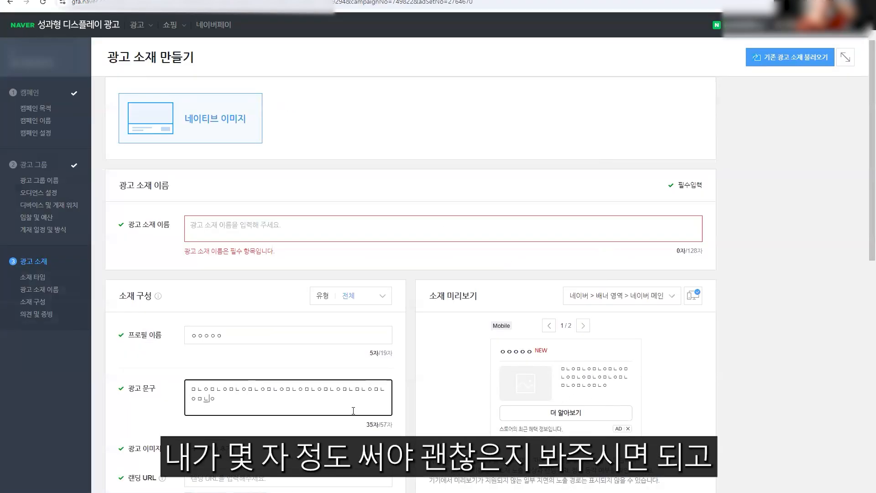
pyautogui.write('ㅁㄴㅇㄴㅁㅇㅁㄴㅇㅁㄴㅇ')
pyautogui.moveTo(354, 408); pyautogui.dragTo(292, 407)
pyautogui.press('BackSpace')
pyautogui.write('ㅇㅇㅇㅇㅇㅇ')
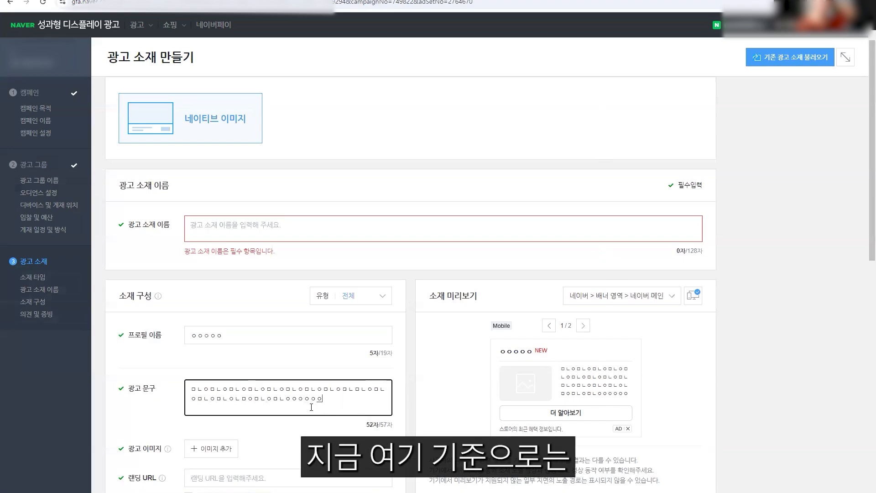
# Switch the creative preview between several ad placements to compare how the ad copy is displayed.
pyautogui.click(661, 304)
pyautogui.click(644, 327)
pyautogui.click(643, 301)
pyautogui.click(621, 341)
pyautogui.click(647, 298)
pyautogui.click(623, 354)
# Set the creative's call to action (행동 유도) to 라이브 보기.
pyautogui.scroll(-10, 225, 139)
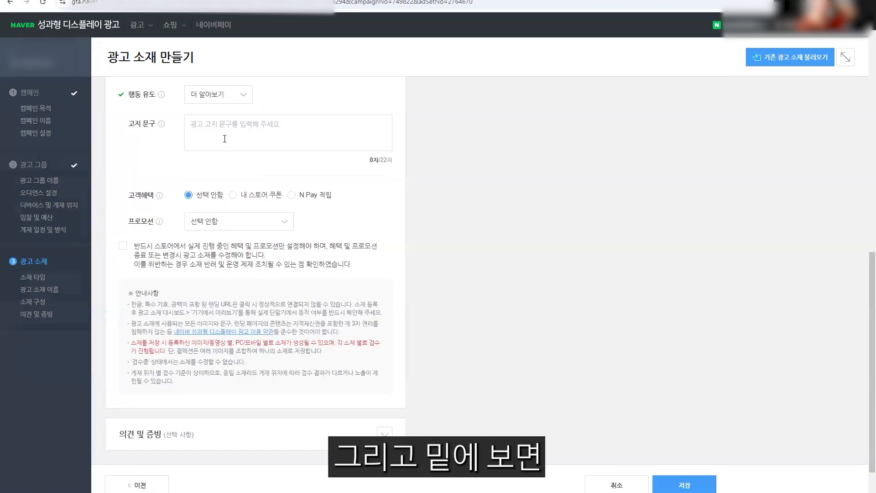
pyautogui.click(214, 94)
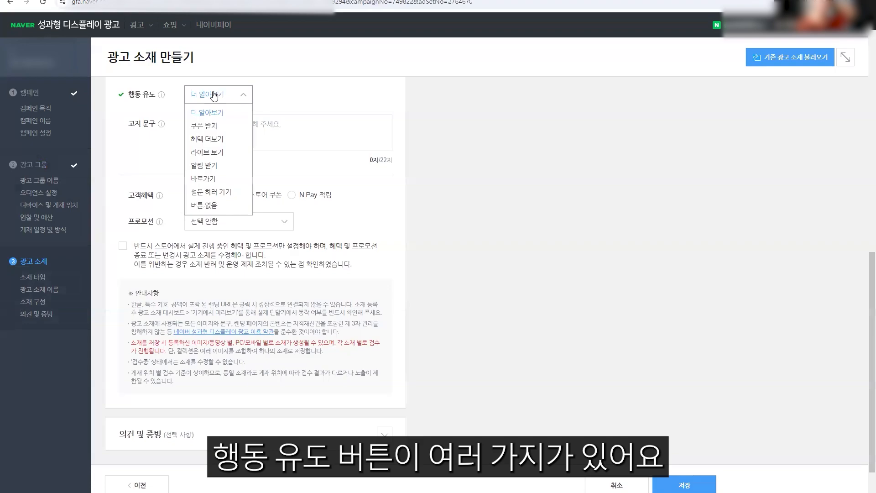
pyautogui.click(210, 155)
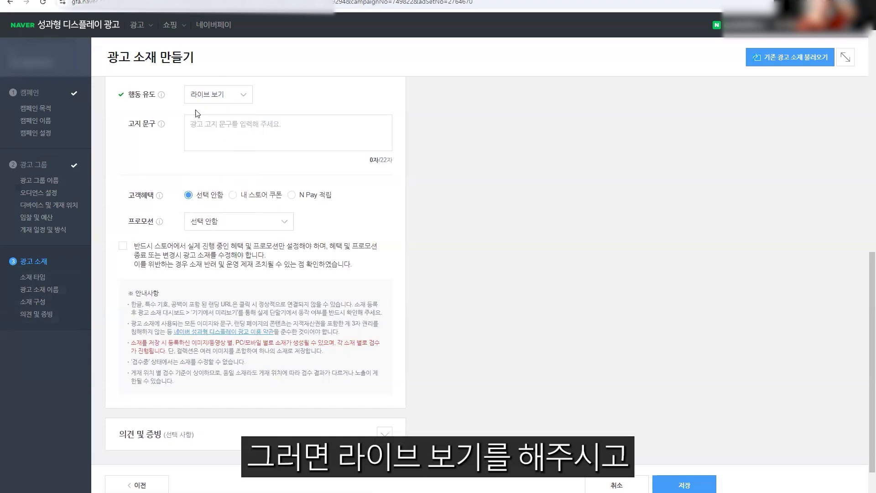
# Set the customer benefit (고객혜택) to 내 스토어 쿠폰 and load the 알림받기고객 전용 coupon.
pyautogui.moveTo(159, 196)
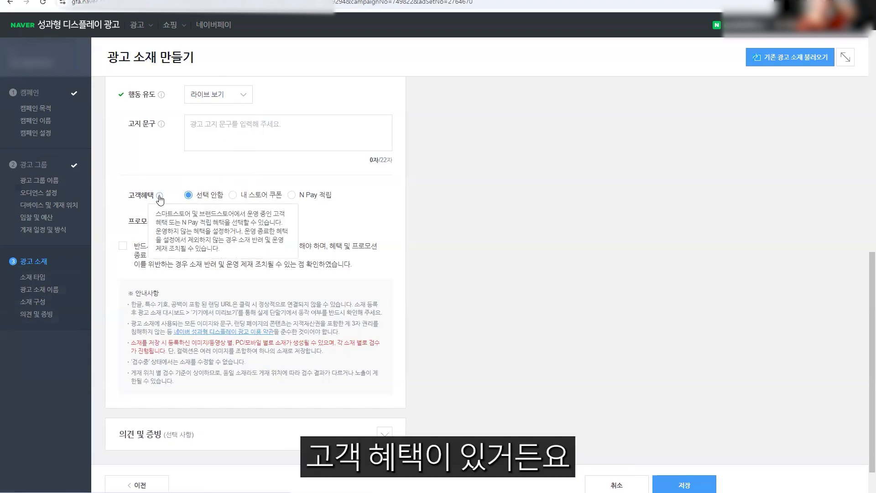
pyautogui.click(292, 196)
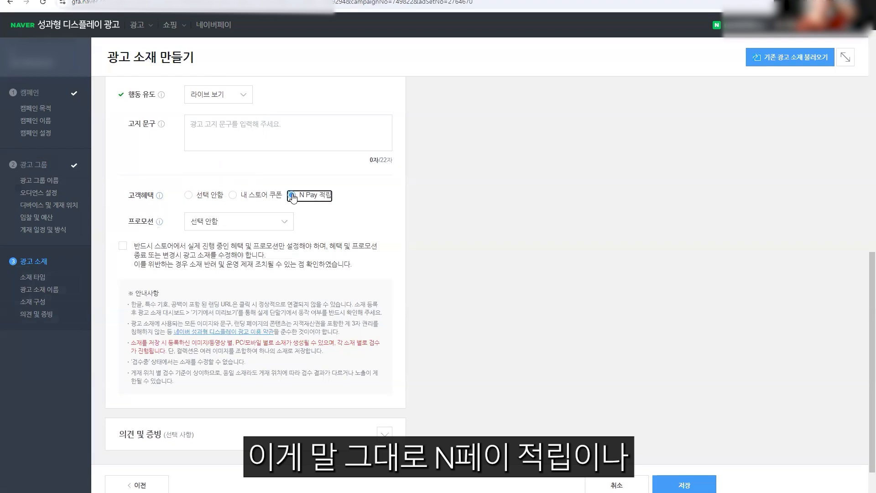
pyautogui.click(233, 195)
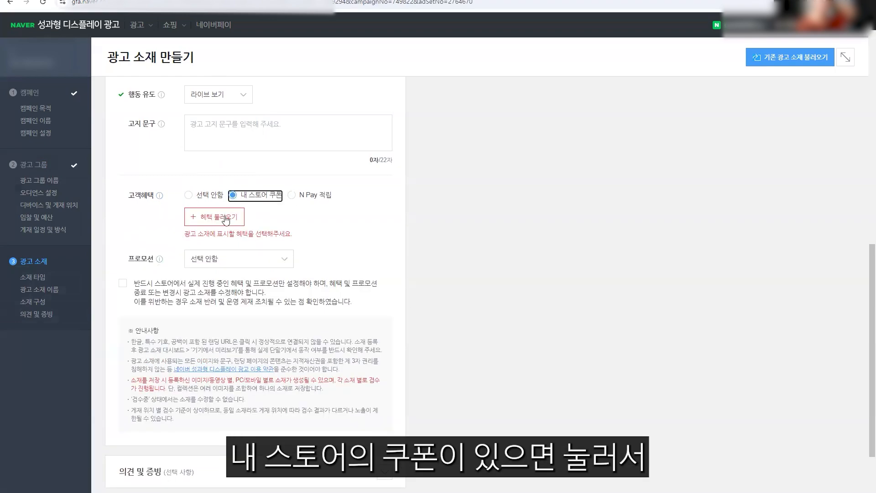
pyautogui.click(225, 218)
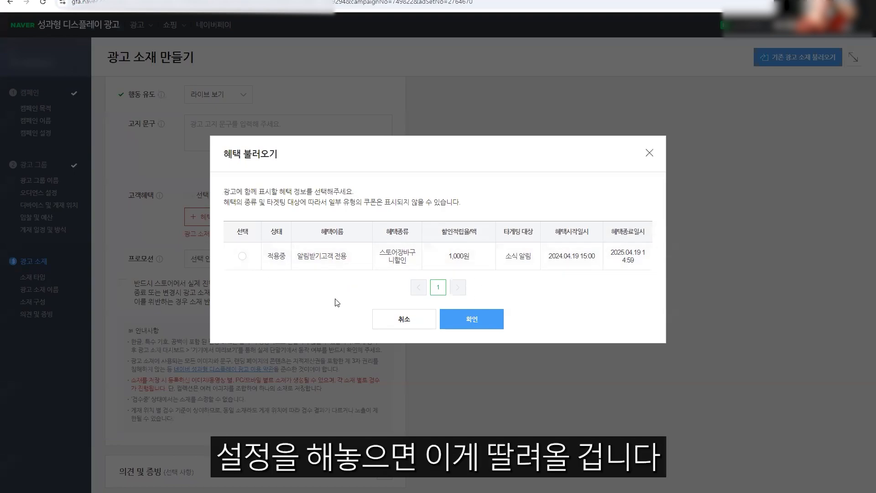
pyautogui.click(252, 259)
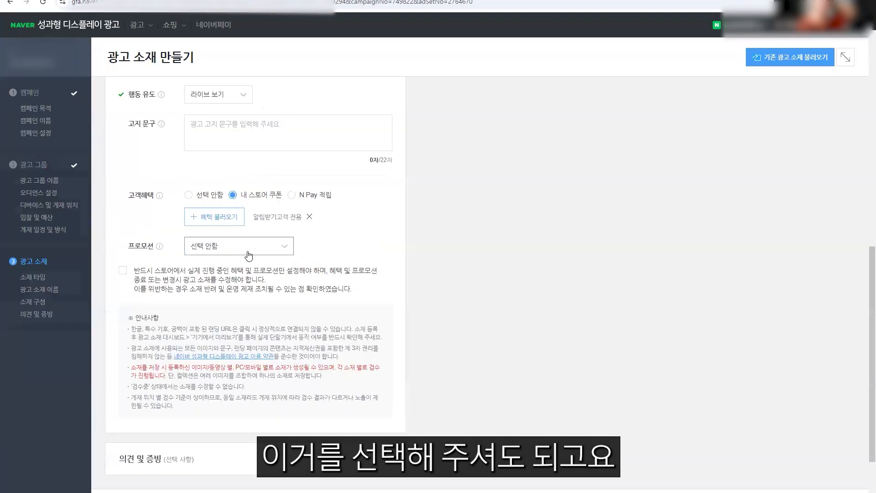
# Choose 원쁠딜 as the creative's promotion and agree to the benefit and promotion compliance statement.
pyautogui.click(250, 247)
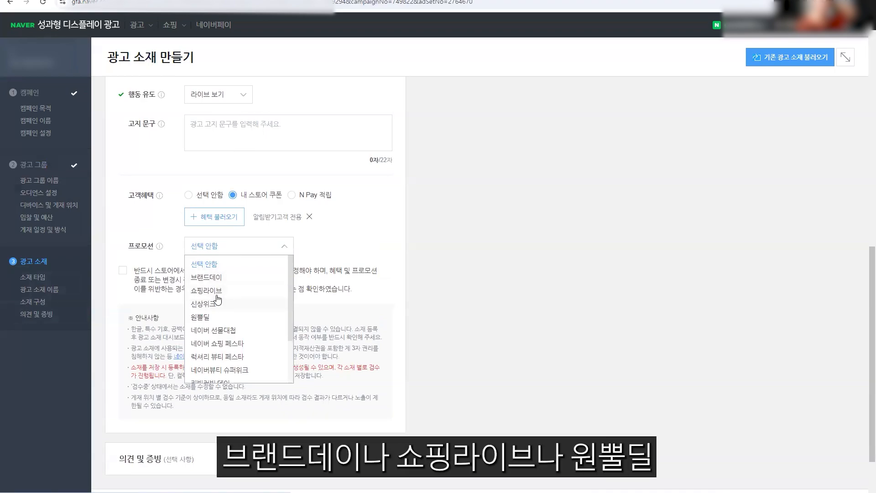
pyautogui.scroll(-1, 214, 296)
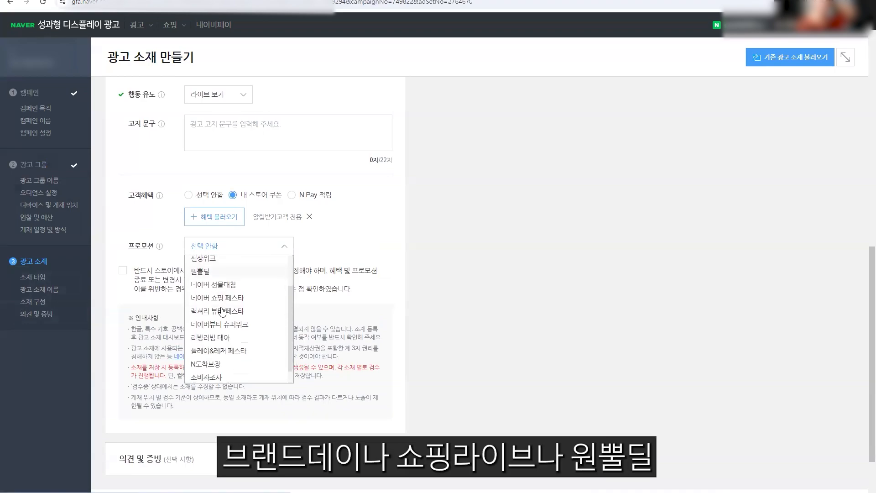
pyautogui.click(204, 271)
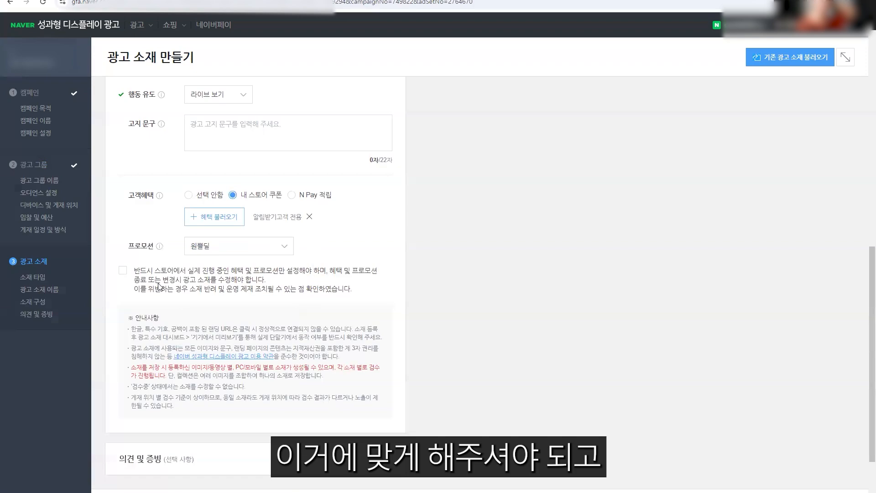
pyautogui.click(138, 274)
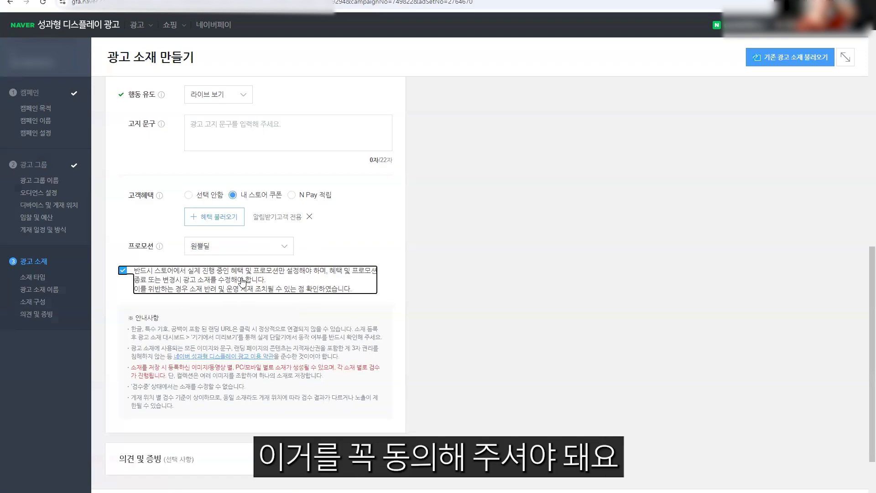
# Switch the creative's promotion to 선택 안함 and back to 원쁠딜.
pyautogui.click(234, 252)
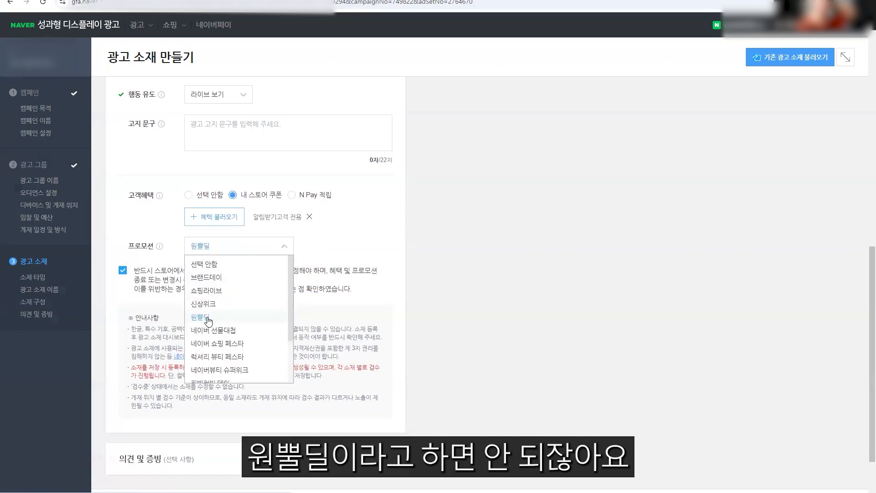
pyautogui.click(209, 322)
pyautogui.click(268, 249)
pyautogui.click(251, 266)
pyautogui.click(236, 250)
pyautogui.click(210, 322)
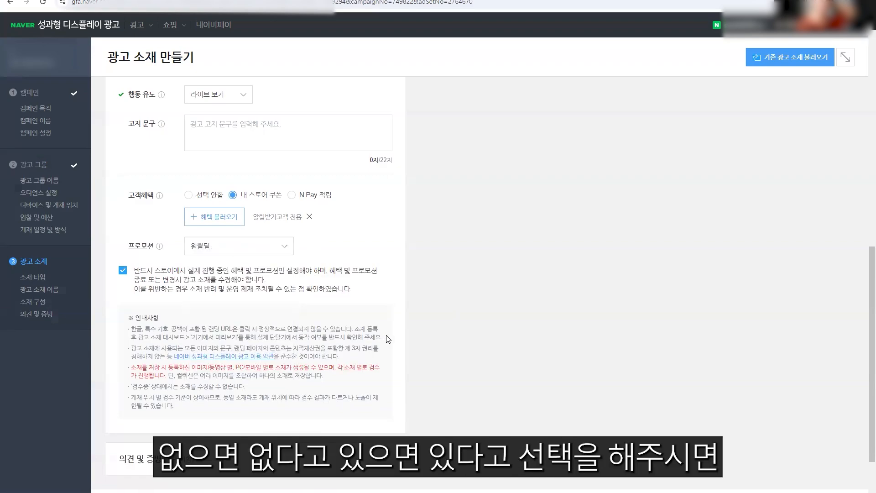
# Review the notice on the Naver PC main page ad placement, including its exposure area and example ad.
pyautogui.scroll(11, 450, 342)
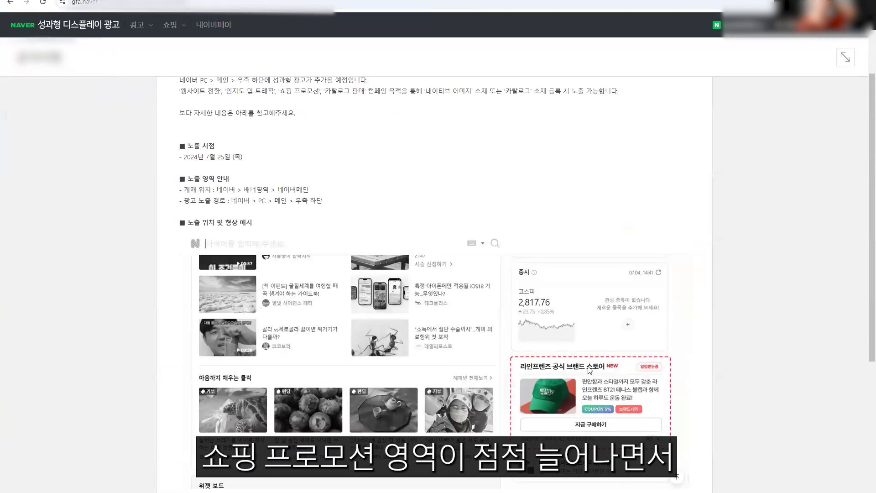
pyautogui.scroll(-2, 555, 349)
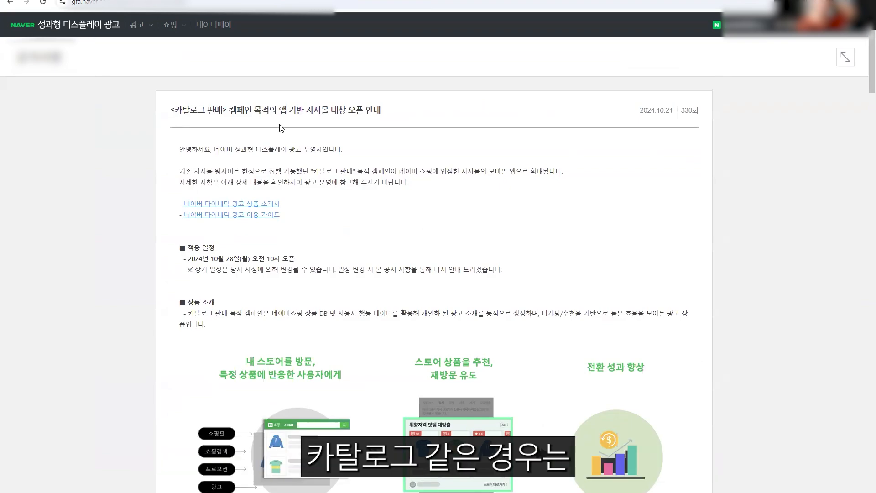
# Examine the notice on opening 카탈로그 판매 campaigns to app-based own malls, from the product introduction through the catalog and ad group setup process.
pyautogui.moveTo(279, 110); pyautogui.dragTo(323, 109)
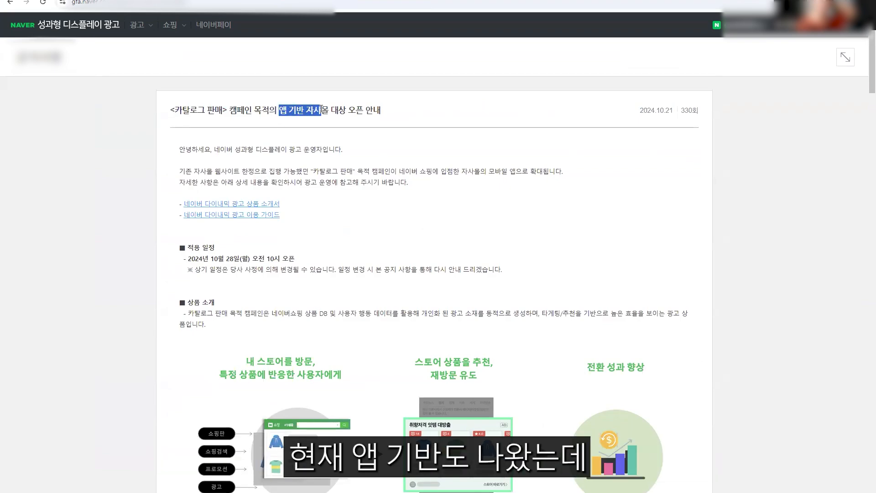
pyautogui.scroll(-3, 432, 265)
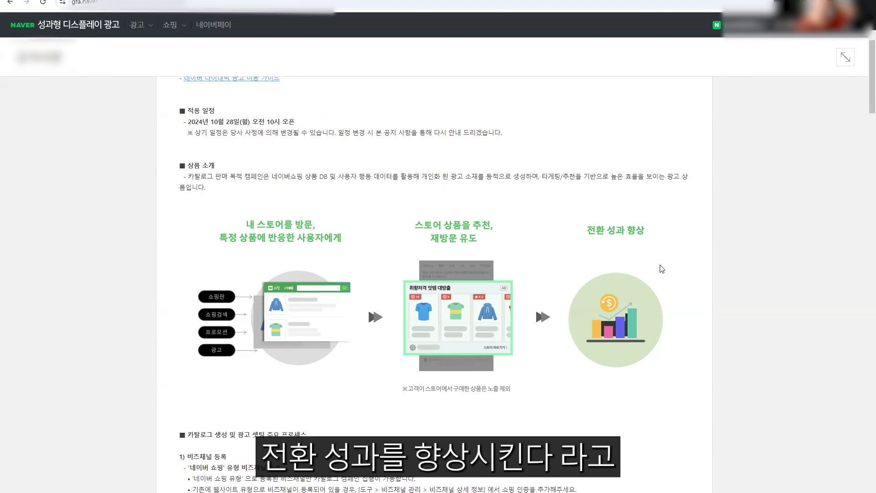
pyautogui.scroll(-7, 460, 275)
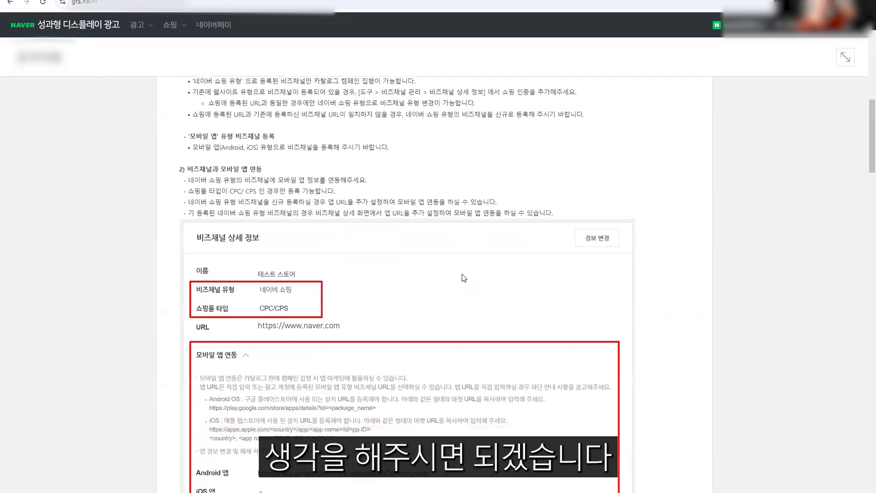
pyautogui.scroll(-20, 464, 278)
pyautogui.scroll(-15, 441, 286)
pyautogui.scroll(-10, 466, 306)
pyautogui.scroll(16, 599, 207)
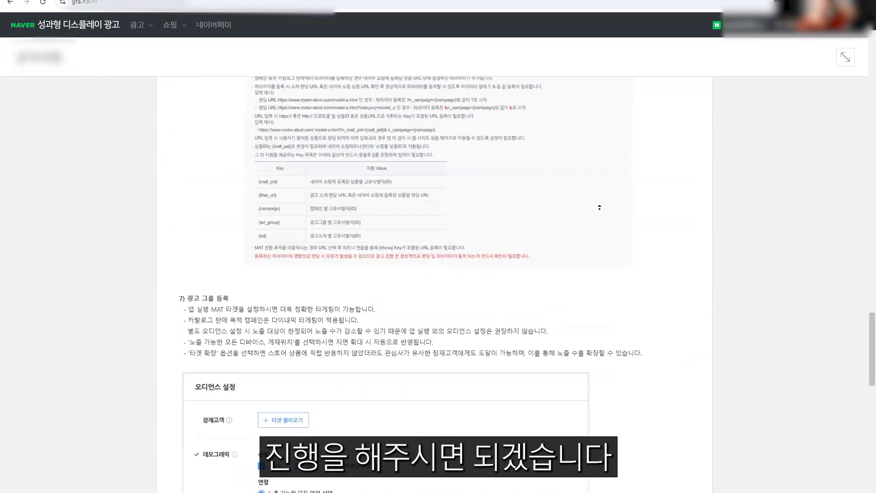
pyautogui.scroll(20, 630, 310)
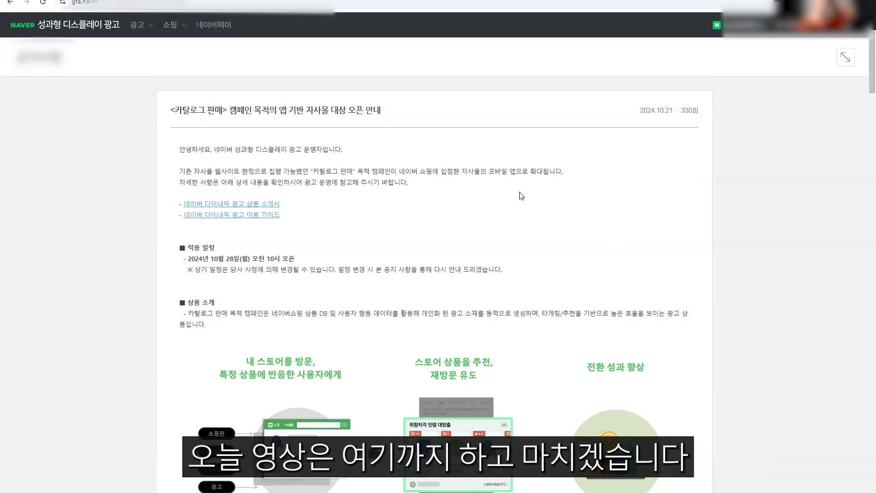
pyautogui.tripleClick(203, 110)
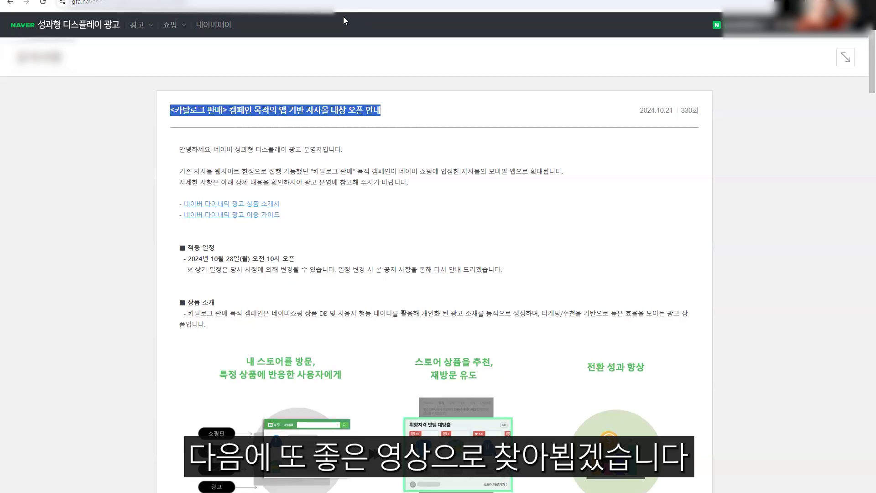